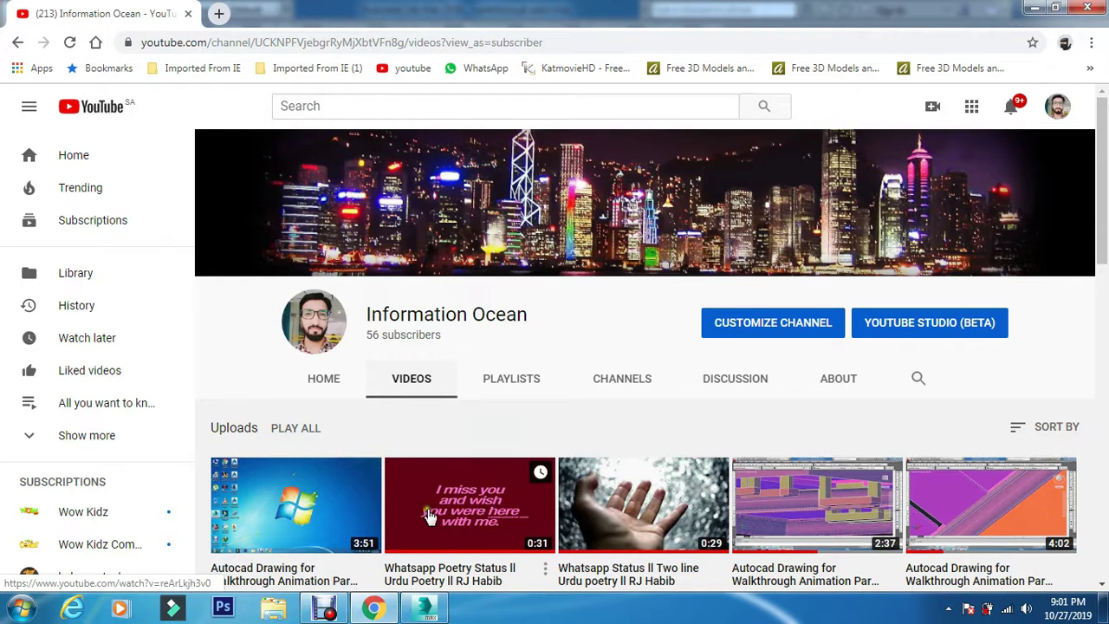
# - Switch to 3ds Max, open the Layer Explorer and select the building's wall object
pyautogui.click(427, 607)
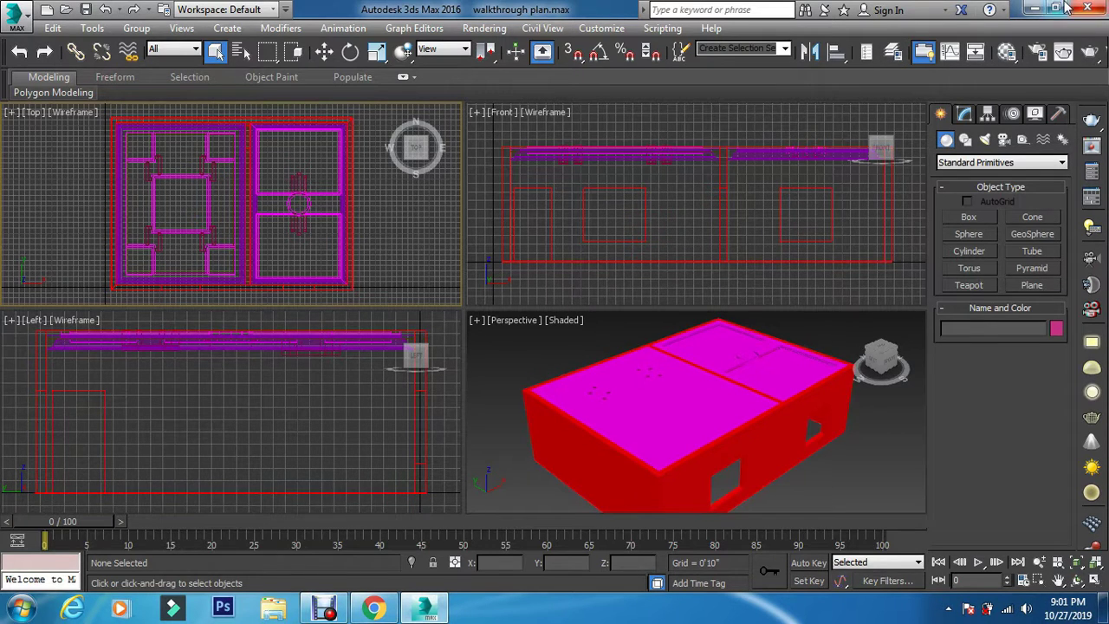
pyautogui.click(894, 52)
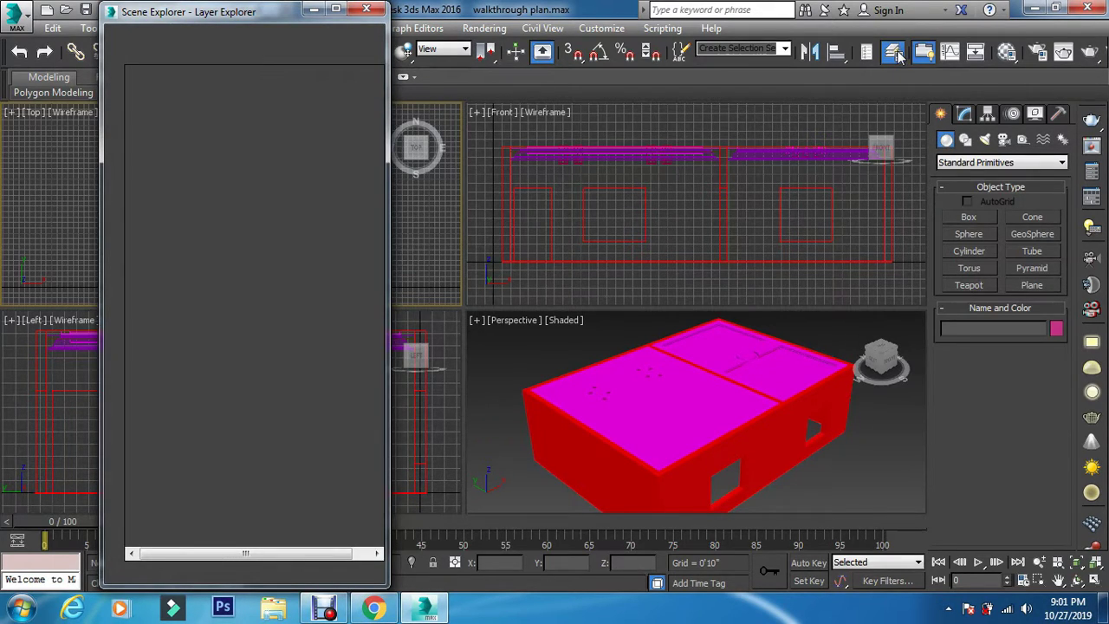
pyautogui.click(775, 465)
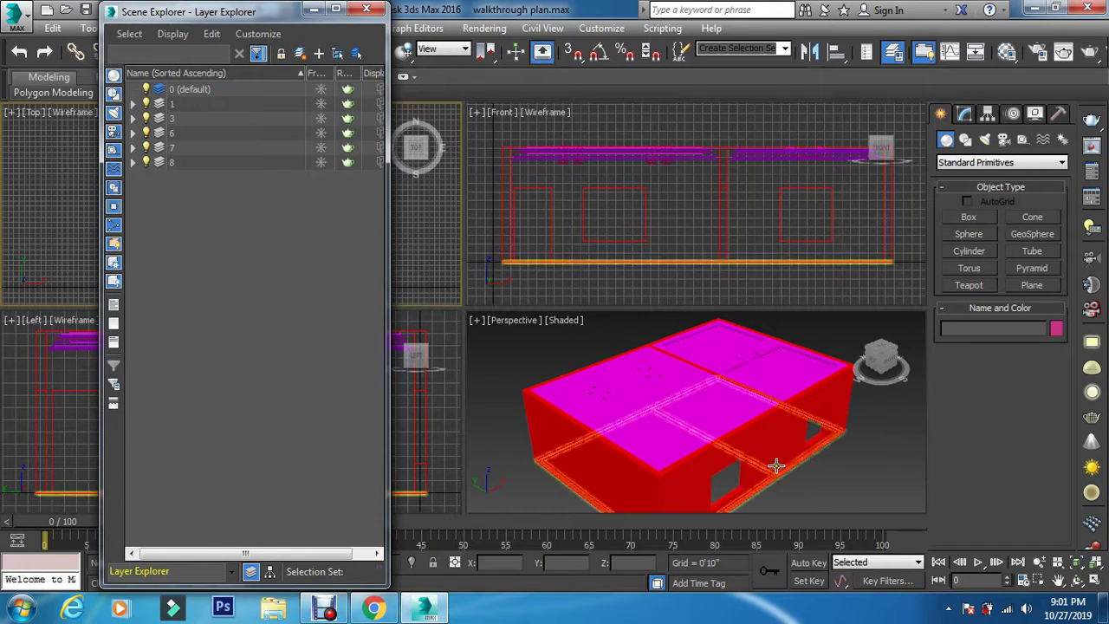
pyautogui.click(776, 466)
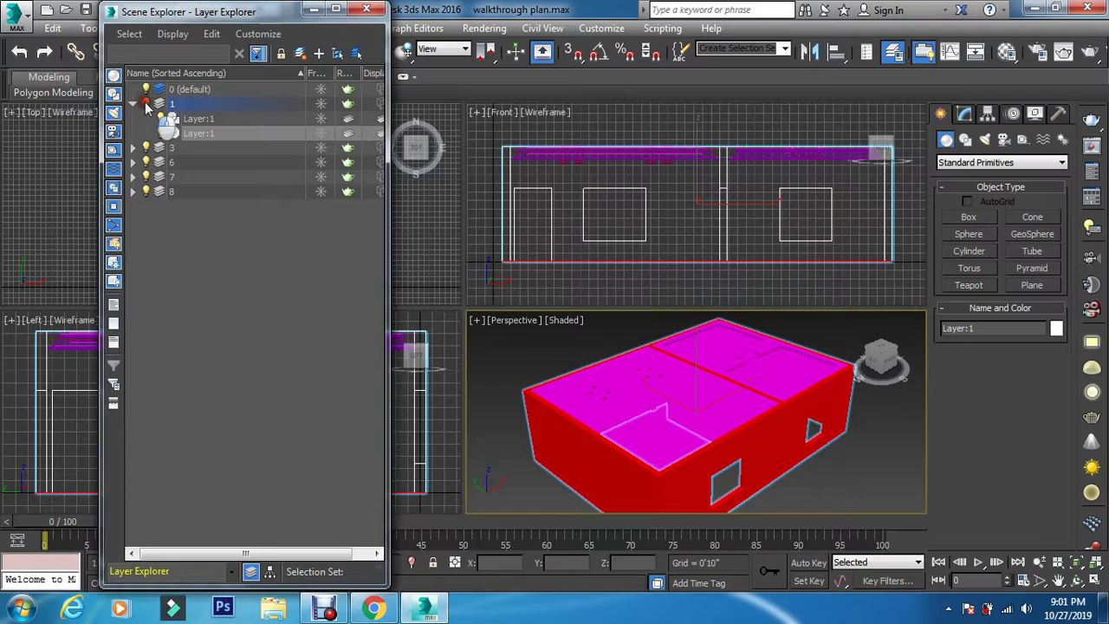
# - Toggle the visibility of layer 1 to check which parts of the building it contains
pyautogui.click(146, 103)
pyautogui.click(146, 103)
pyautogui.click(146, 104)
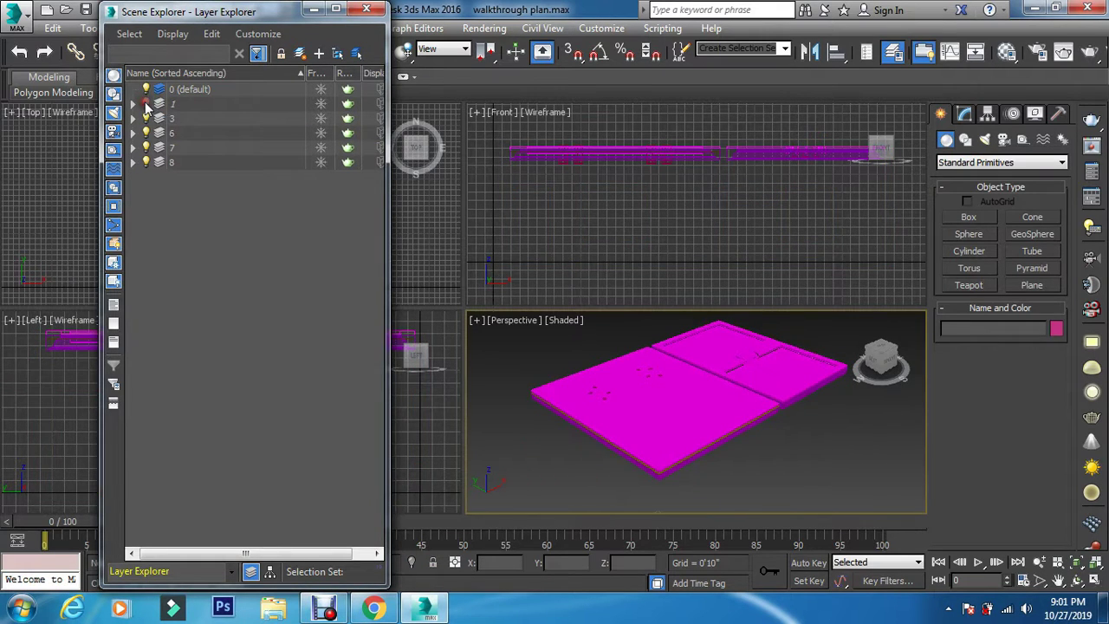
pyautogui.click(146, 103)
pyautogui.click(146, 104)
pyautogui.click(145, 104)
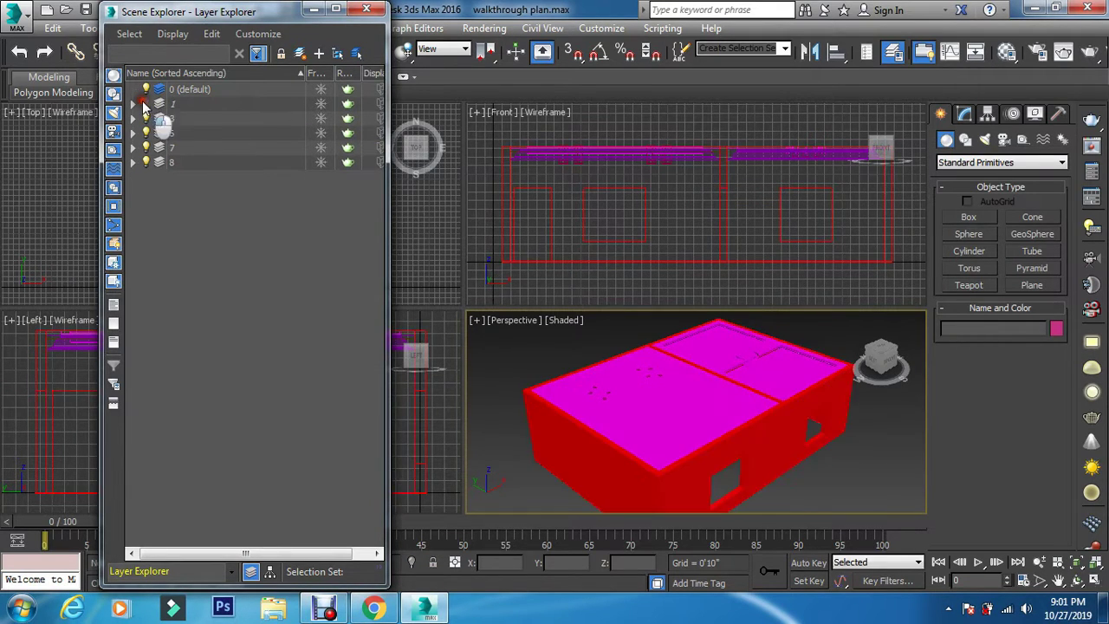
# - Expand layer 1 and hide its solid wall object, keeping only the flat wall outline spline displayed
pyautogui.click(132, 103)
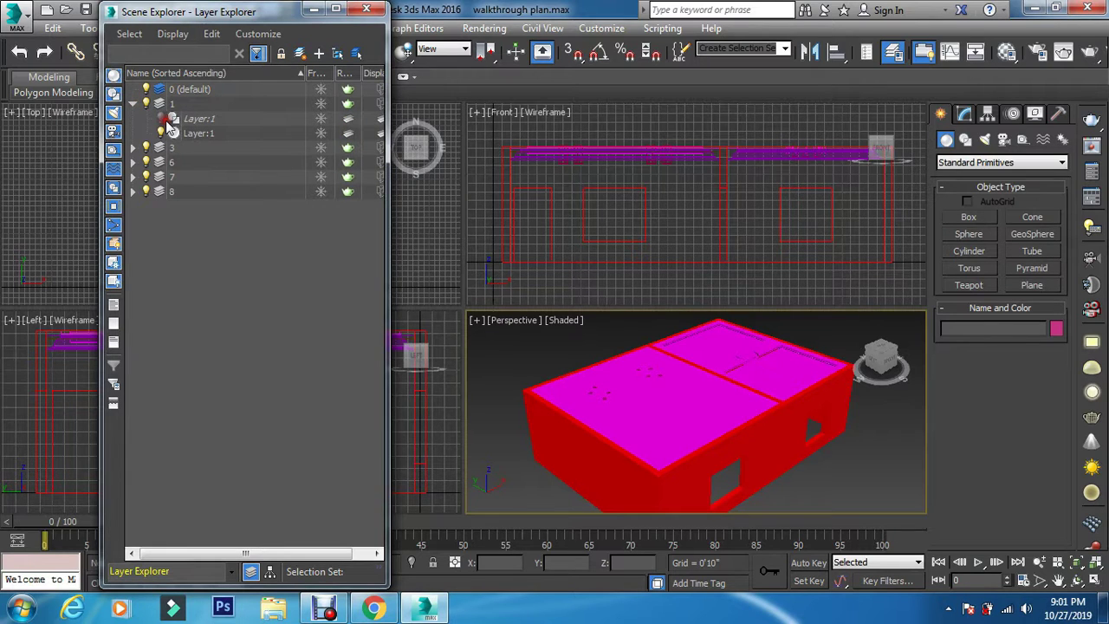
pyautogui.click(165, 119)
pyautogui.click(159, 131)
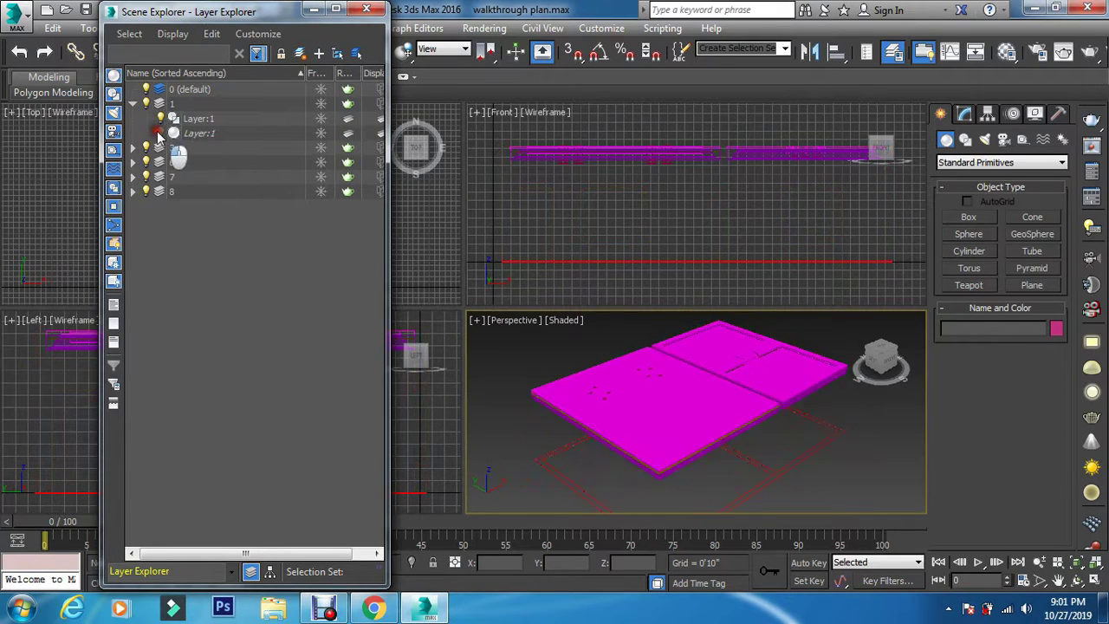
pyautogui.click(159, 133)
pyautogui.click(160, 133)
pyautogui.click(159, 121)
pyautogui.click(159, 121)
# - Delete the flat wall outline spline from layer 1
pyautogui.click(767, 466)
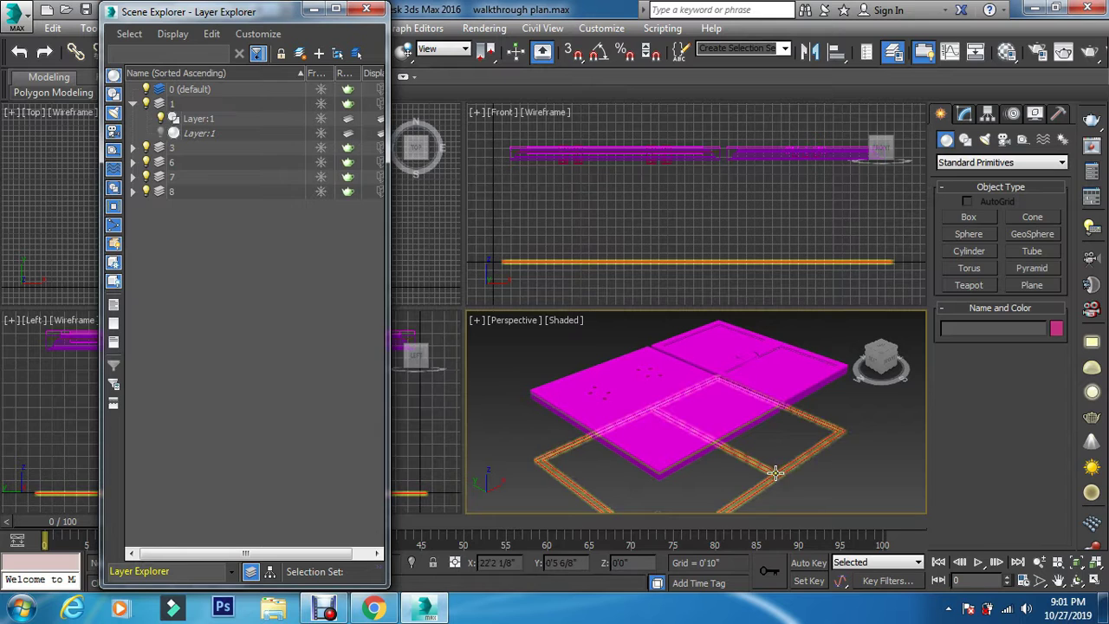
pyautogui.click(776, 473)
pyautogui.rightClick(771, 344)
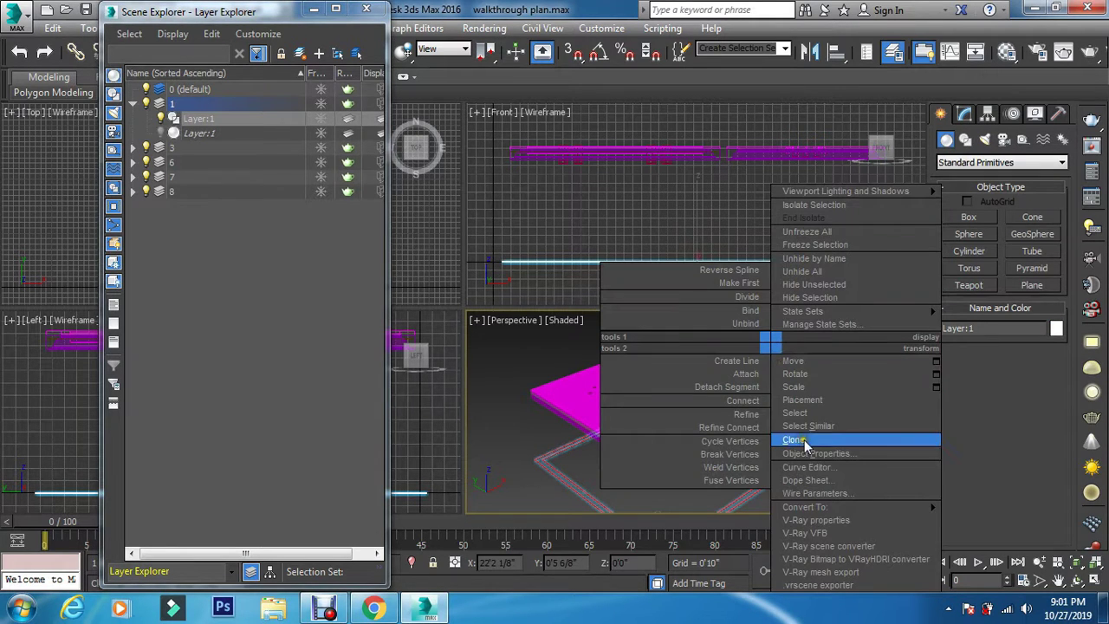
pyautogui.click(496, 591)
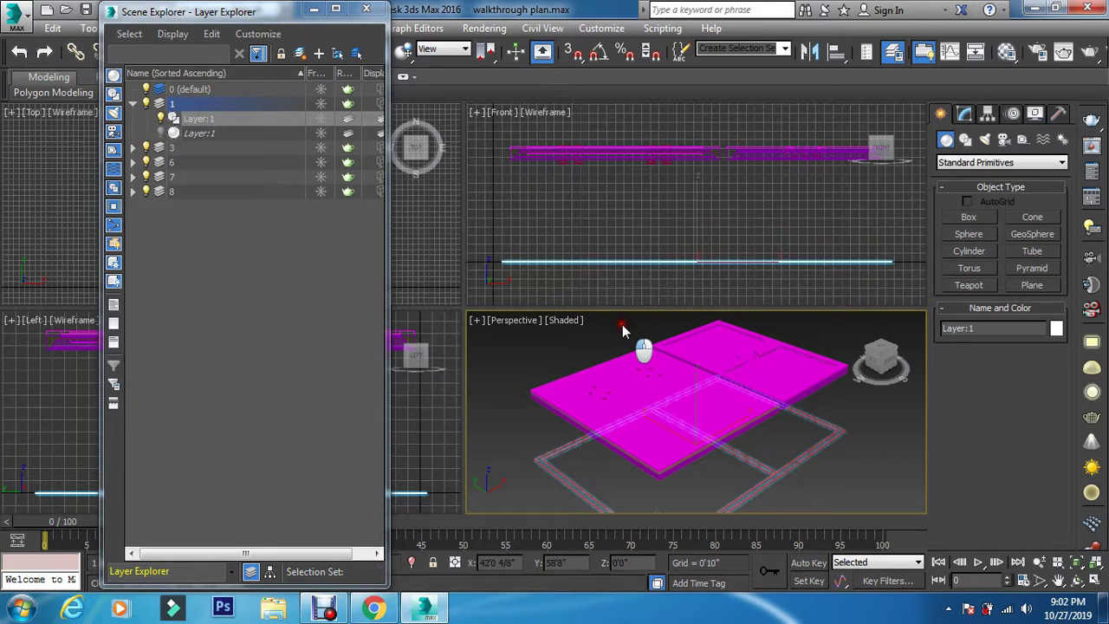
pyautogui.press('Delete')
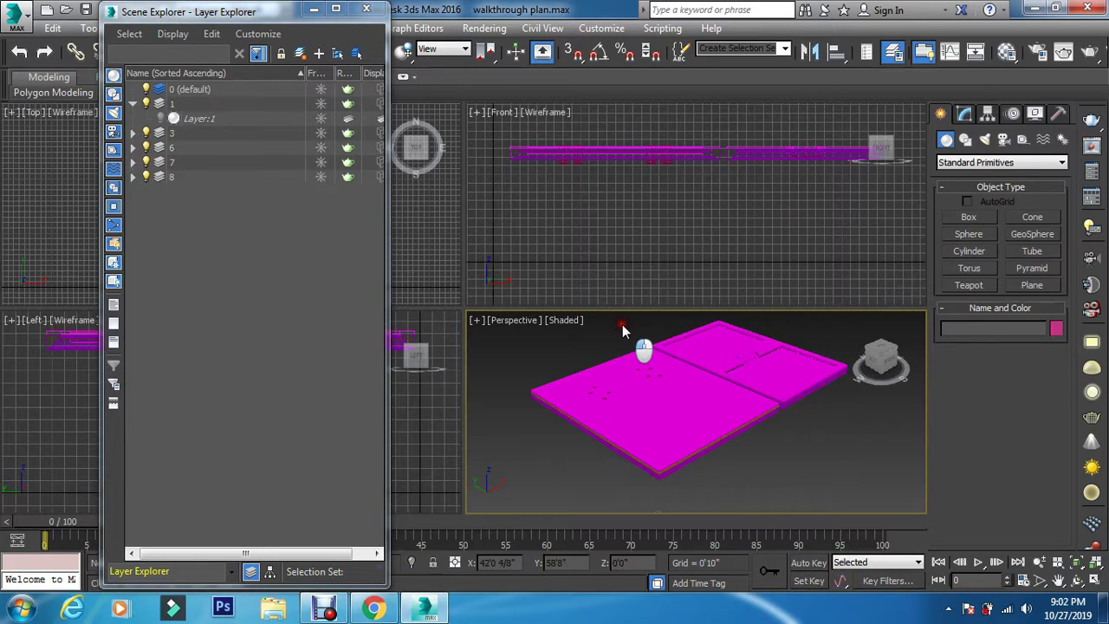
# - Show the solid wall object in layer 1 again
pyautogui.click(167, 119)
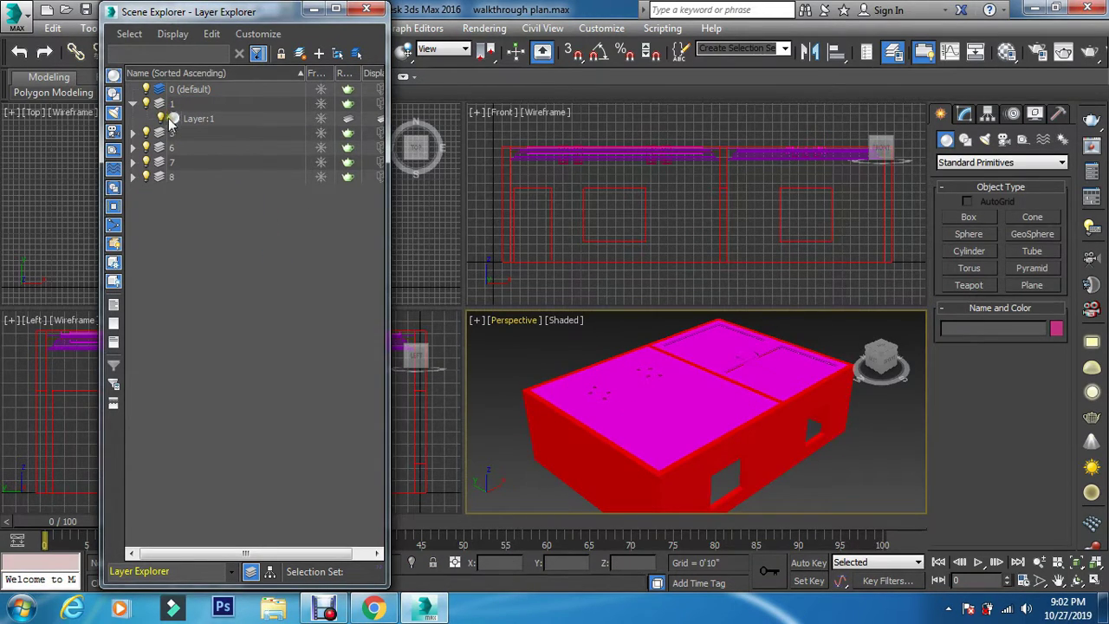
pyautogui.click(147, 103)
pyautogui.click(147, 103)
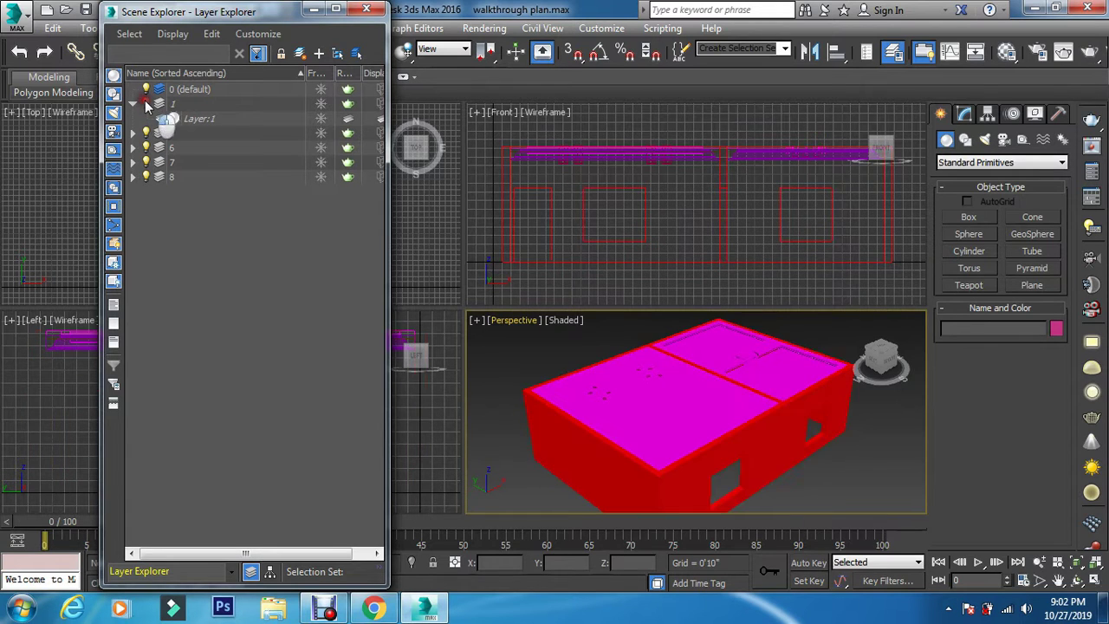
# - Hide layers 3, 6, 7 and 8 to isolate the walls, and close the Layer Explorer
pyautogui.click(146, 132)
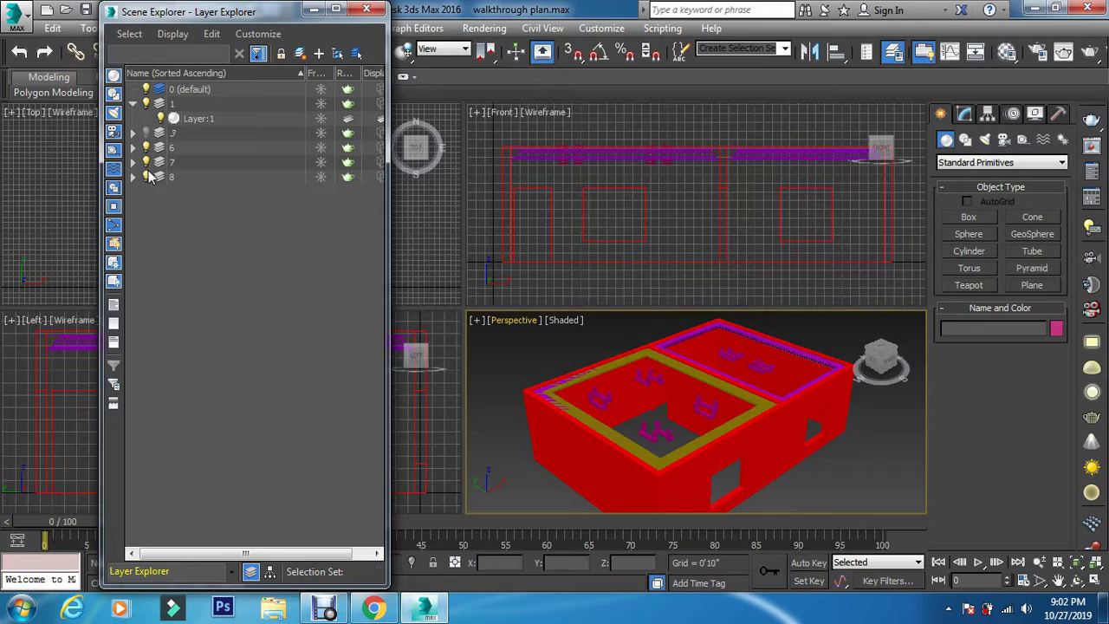
pyautogui.click(147, 177)
pyautogui.click(146, 162)
pyautogui.click(146, 147)
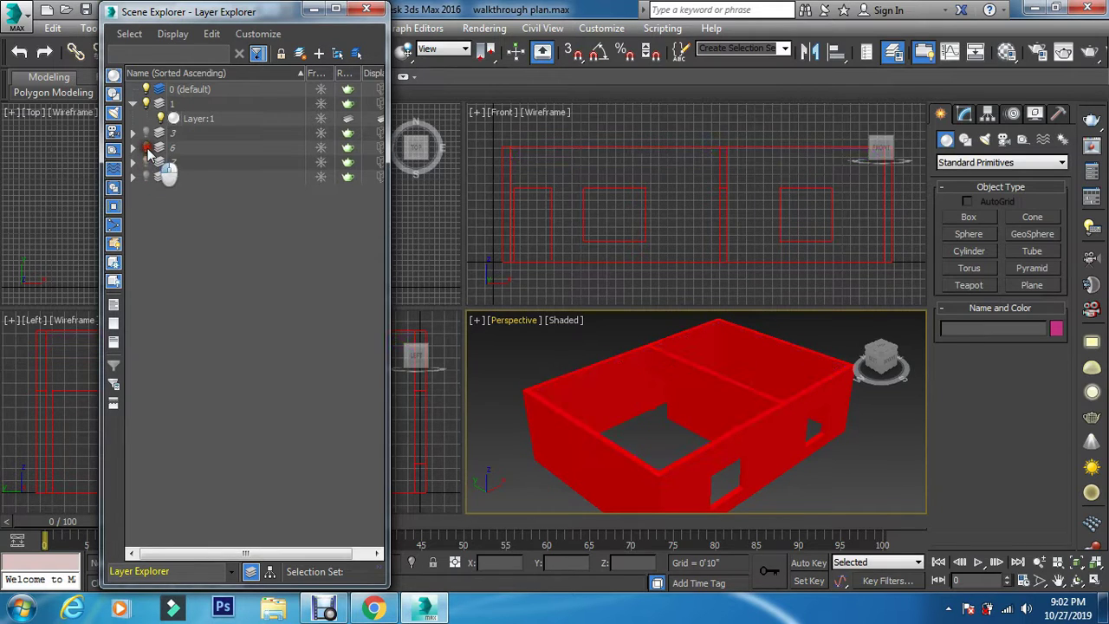
pyautogui.click(373, 11)
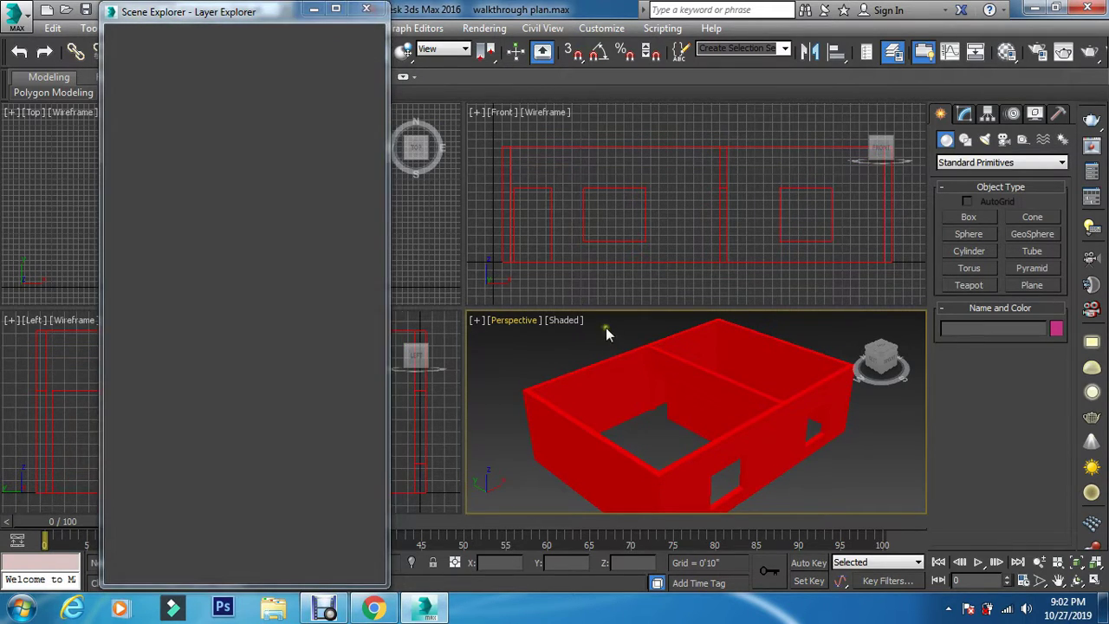
# - Select the walls and rename the first material slot in the Material Editor as "01 - wall"
pyautogui.click(673, 372)
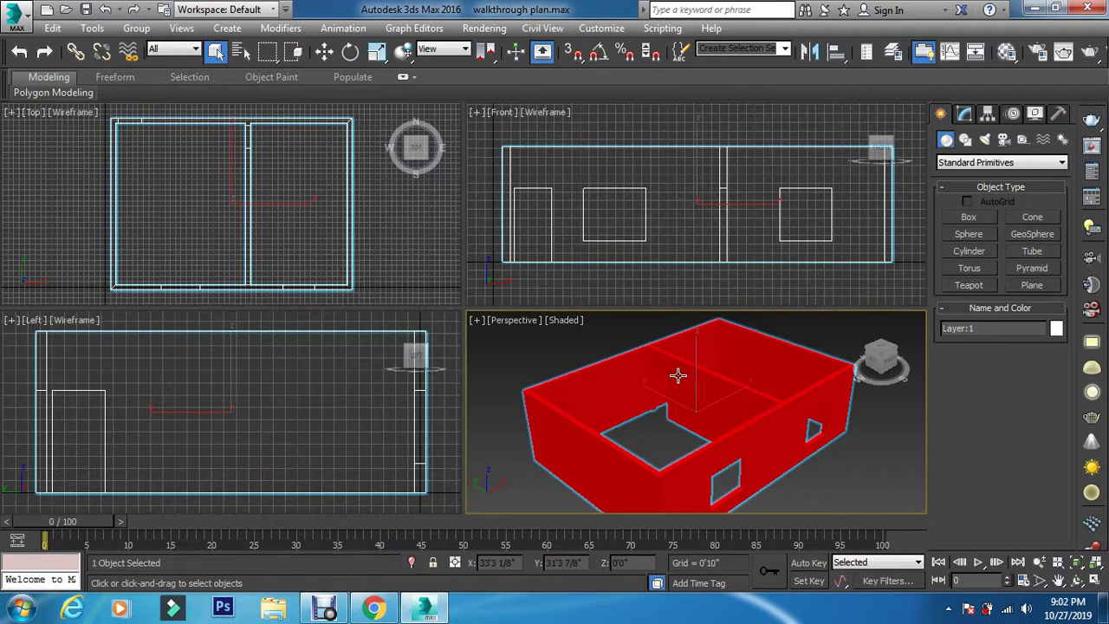
pyautogui.press('m')
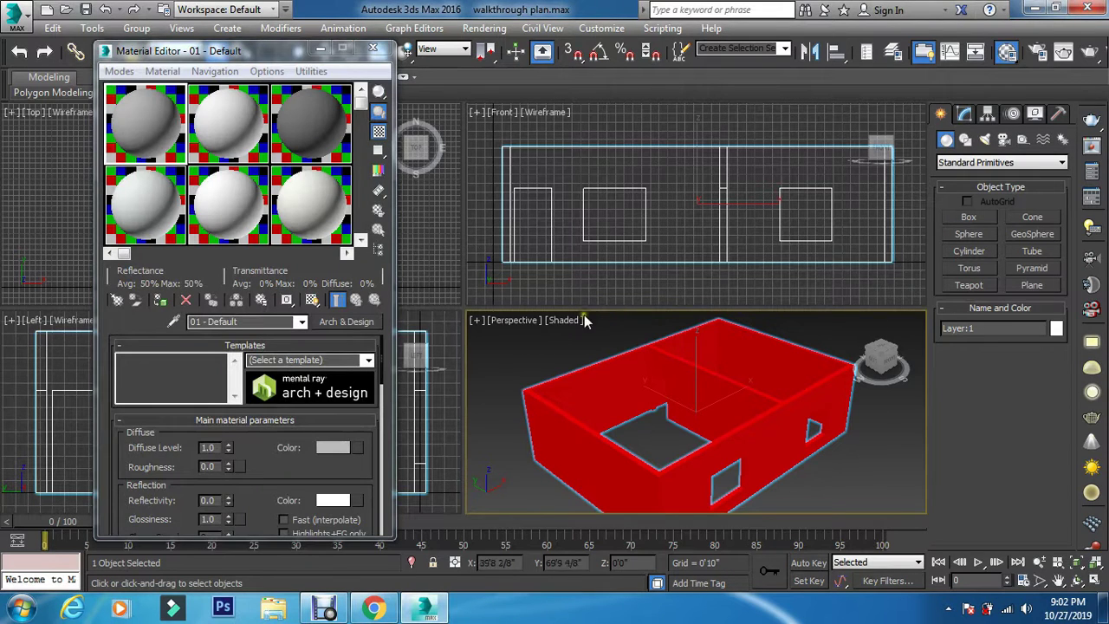
pyautogui.doubleClick(229, 322)
pyautogui.write('wall')
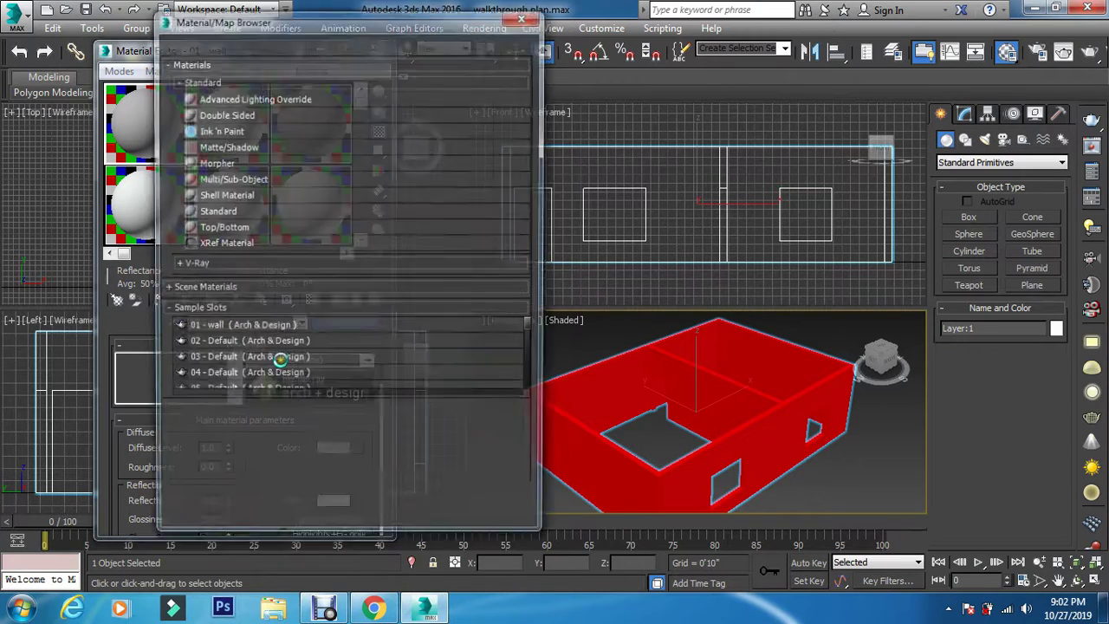
# - Change the wall material's type to VRayMtl, assign it to the selected walls and show it in the viewport
pyautogui.click(256, 263)
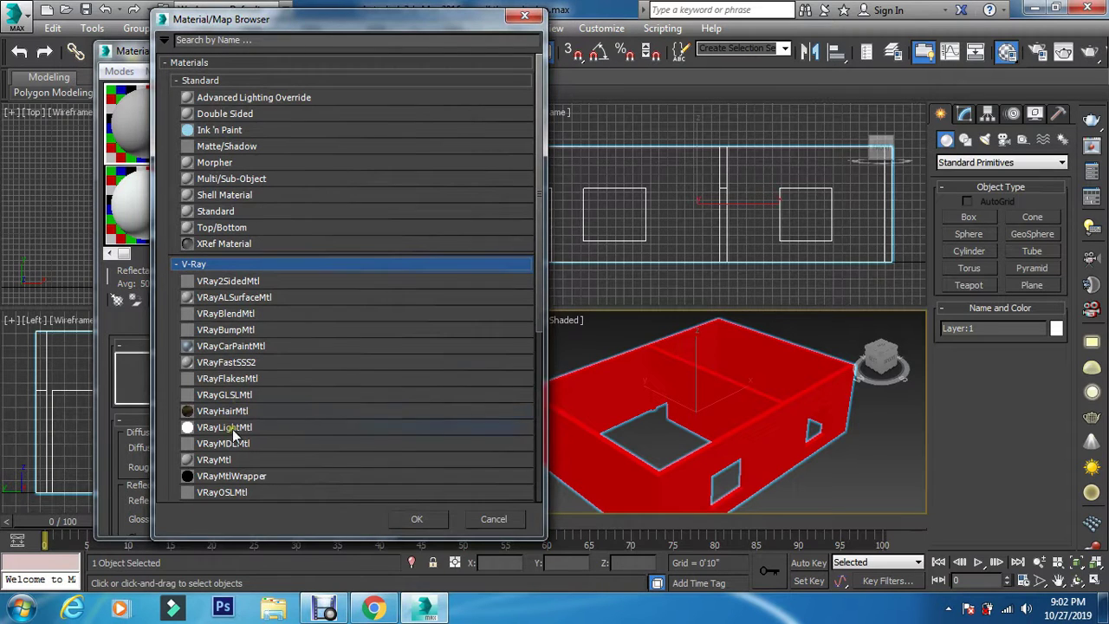
pyautogui.click(303, 462)
pyautogui.click(417, 519)
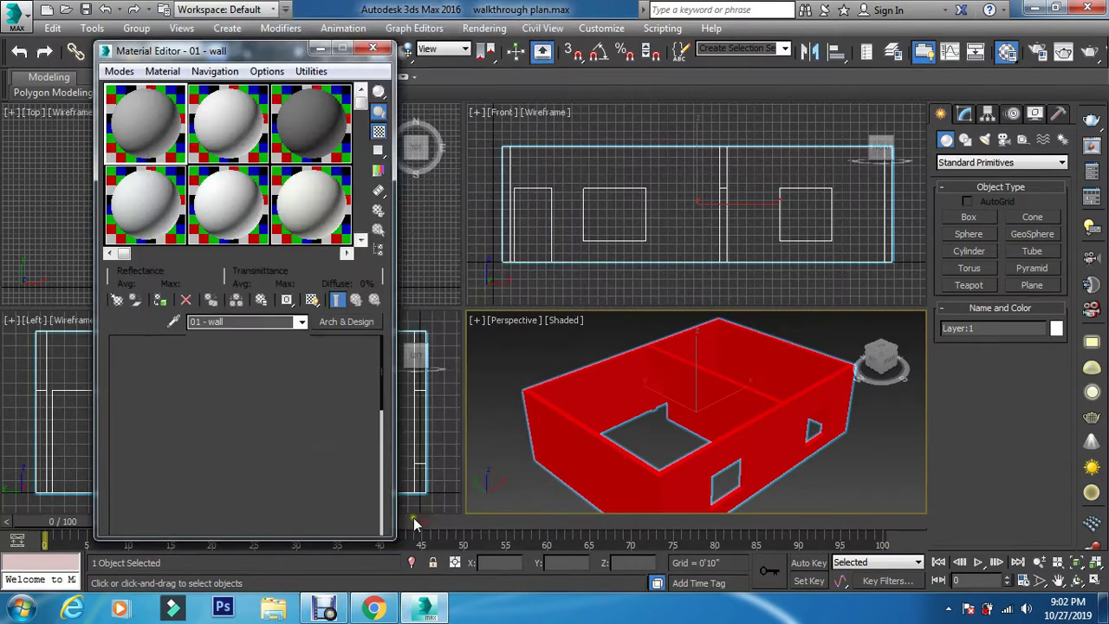
pyautogui.click(312, 300)
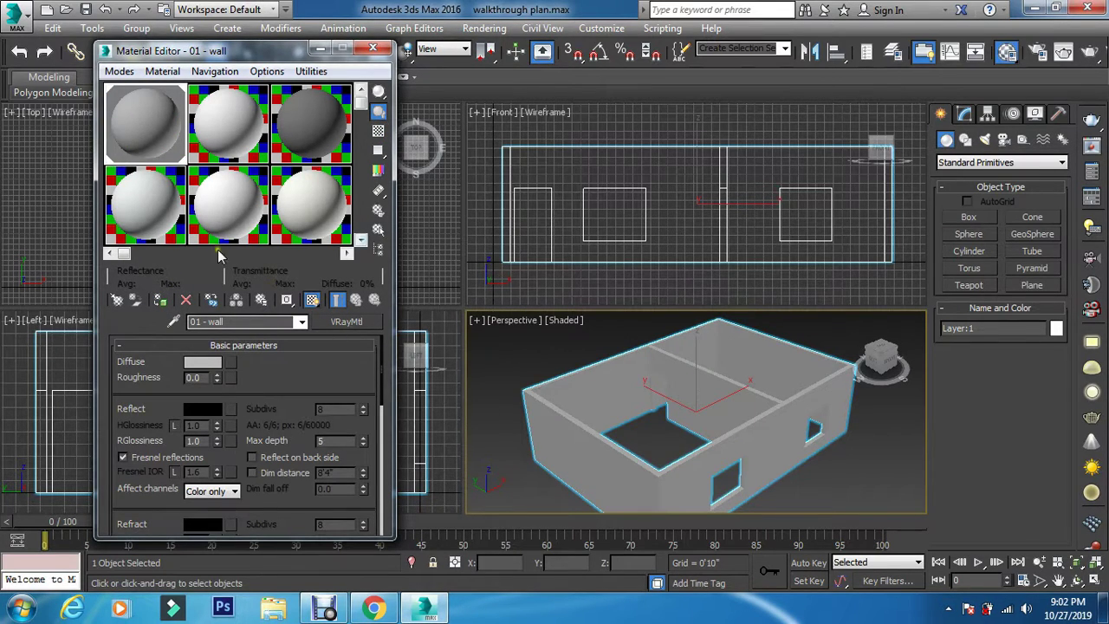
pyautogui.click(212, 103)
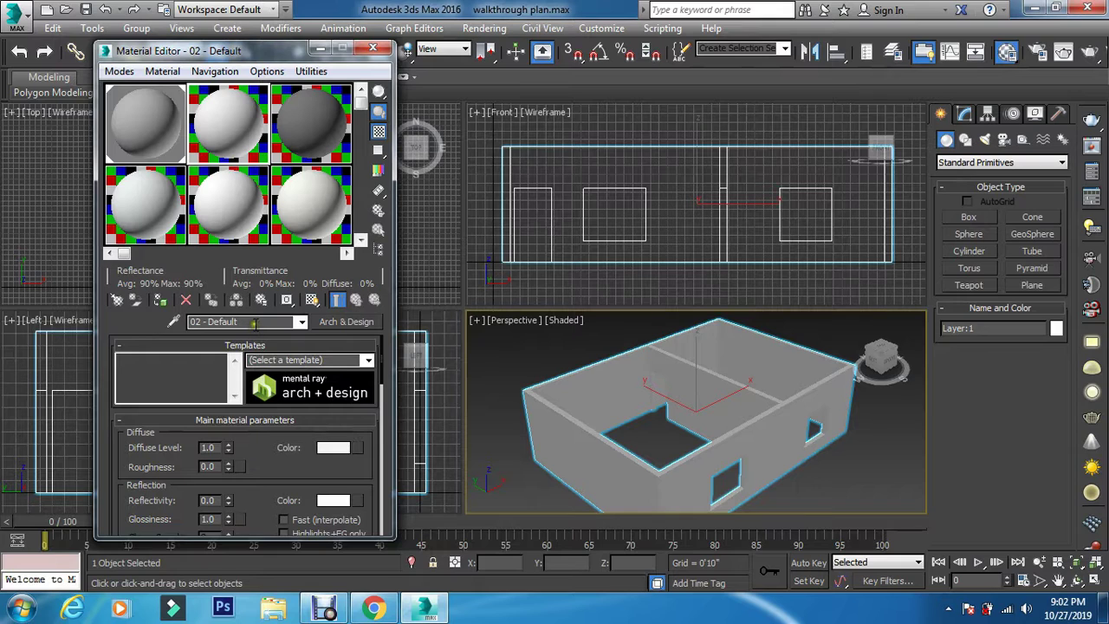
pyautogui.moveTo(253, 322); pyautogui.dragTo(209, 323)
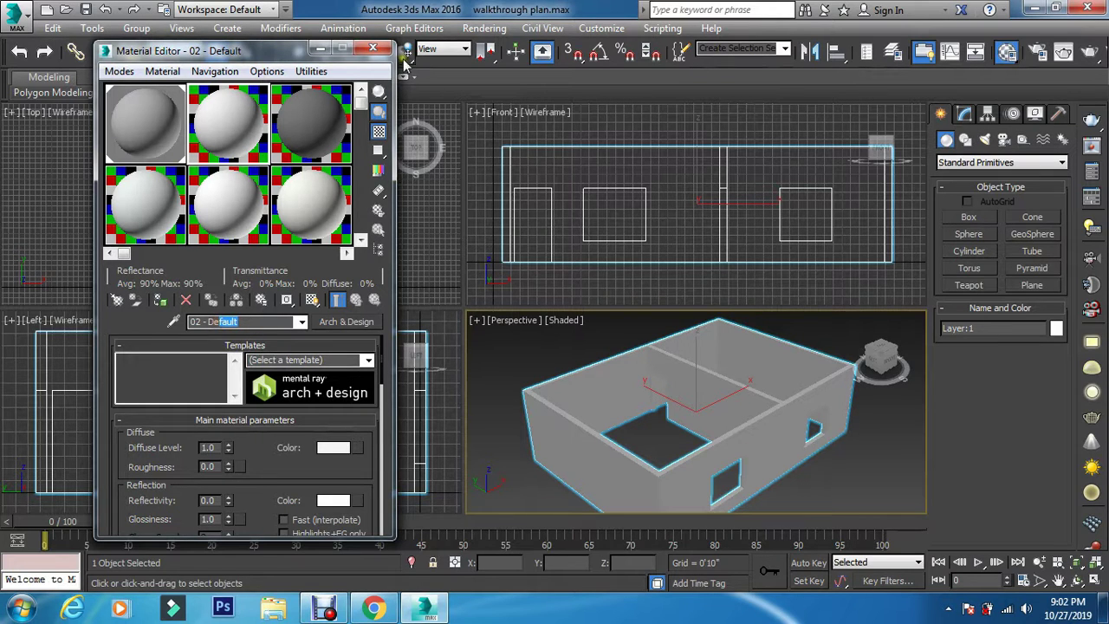
pyautogui.click(542, 344)
# - Reopen the Layer Explorer, hide layer 1 and show layer 3
pyautogui.click(895, 53)
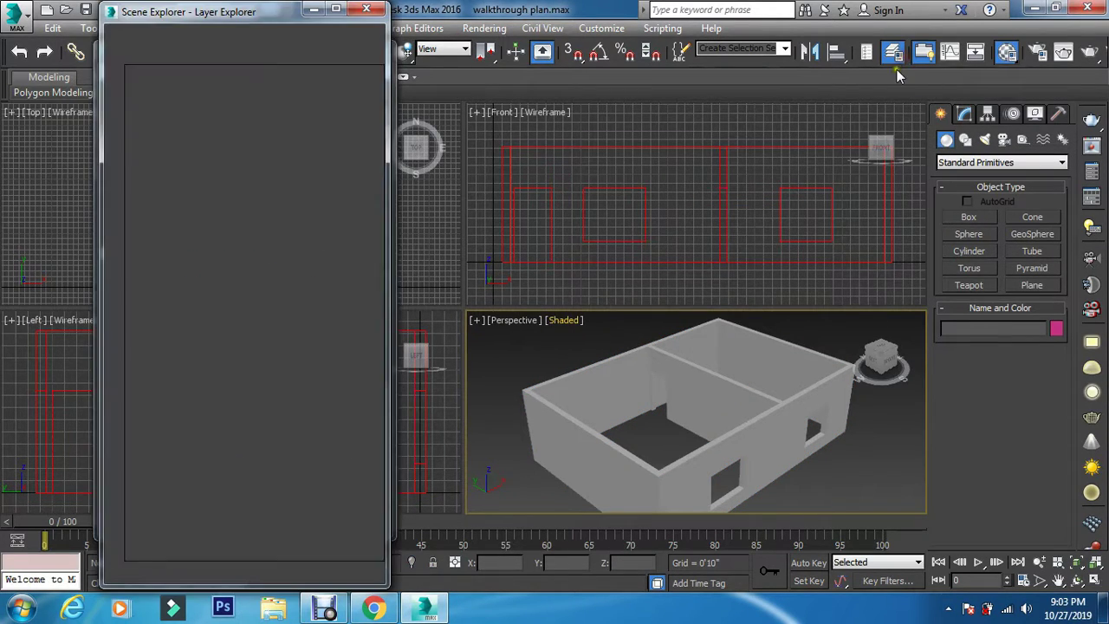
pyautogui.click(145, 104)
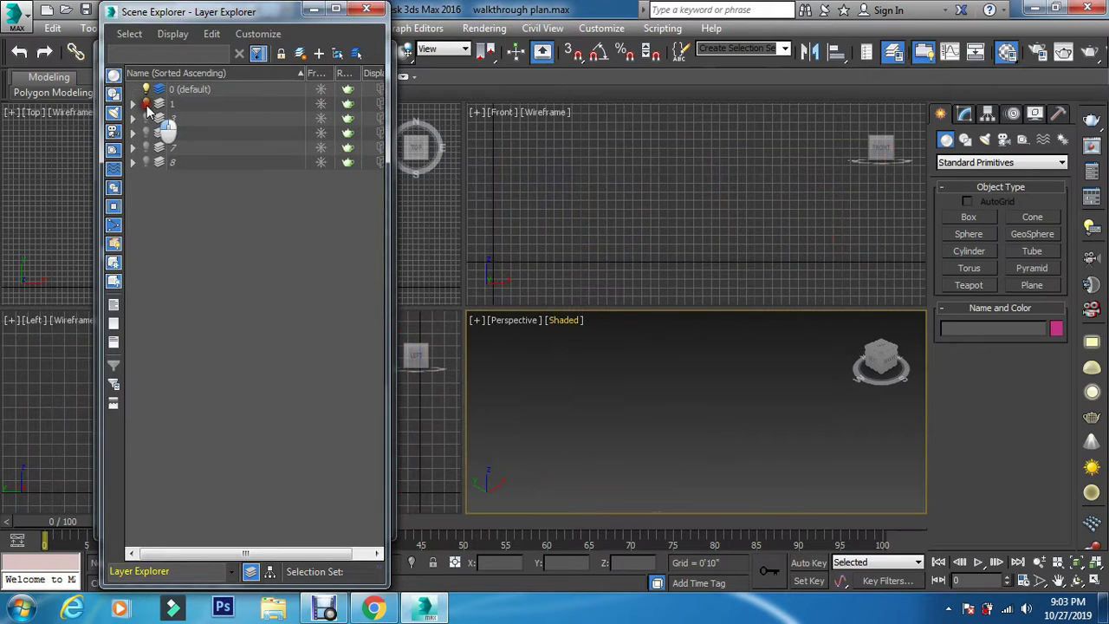
pyautogui.click(146, 119)
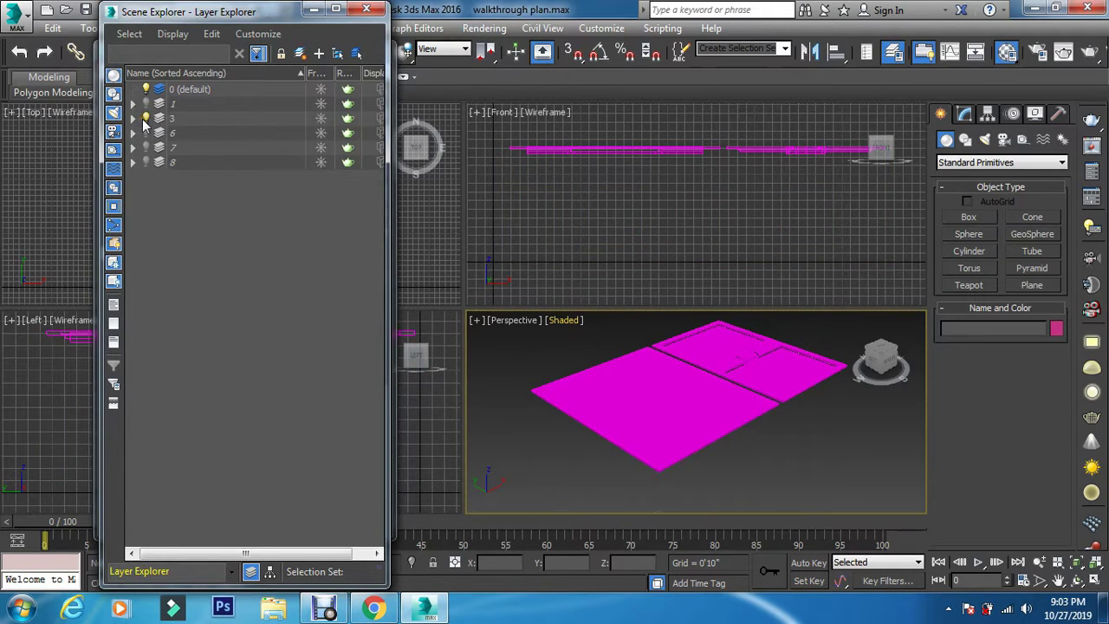
# - Expand layer 3, hide its solid ceiling object and delete the remaining ceiling outline splines
pyautogui.click(133, 119)
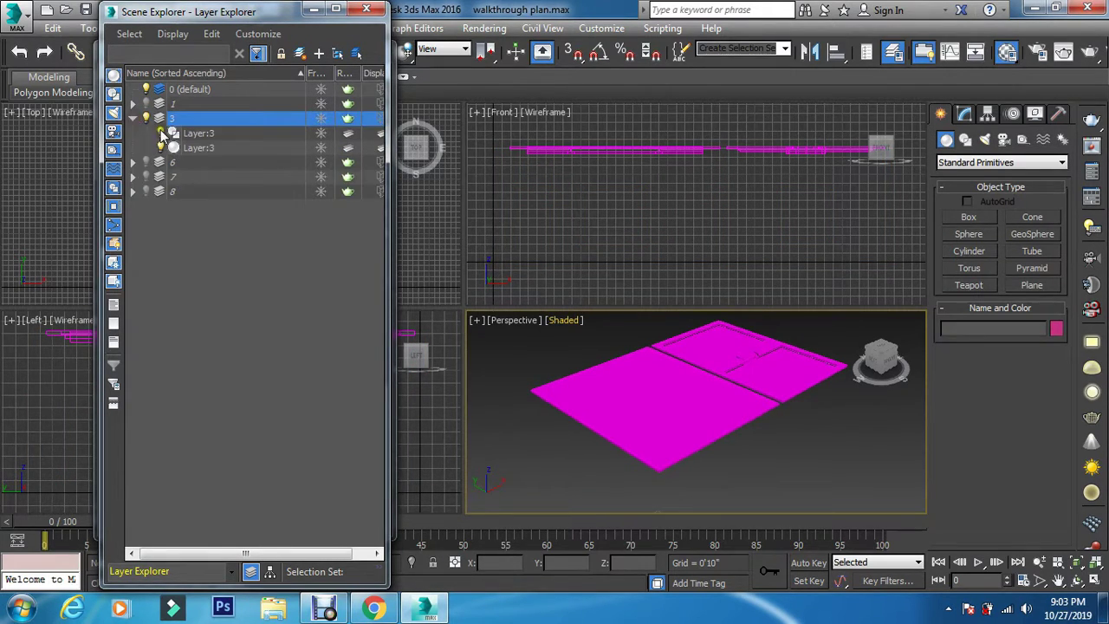
pyautogui.click(160, 148)
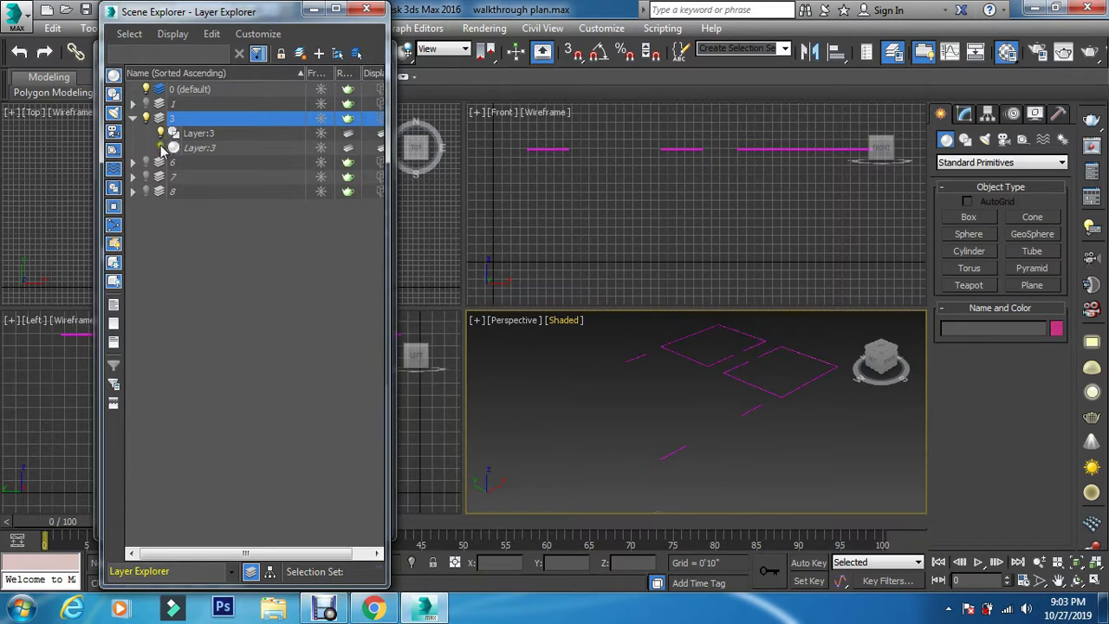
pyautogui.click(789, 372)
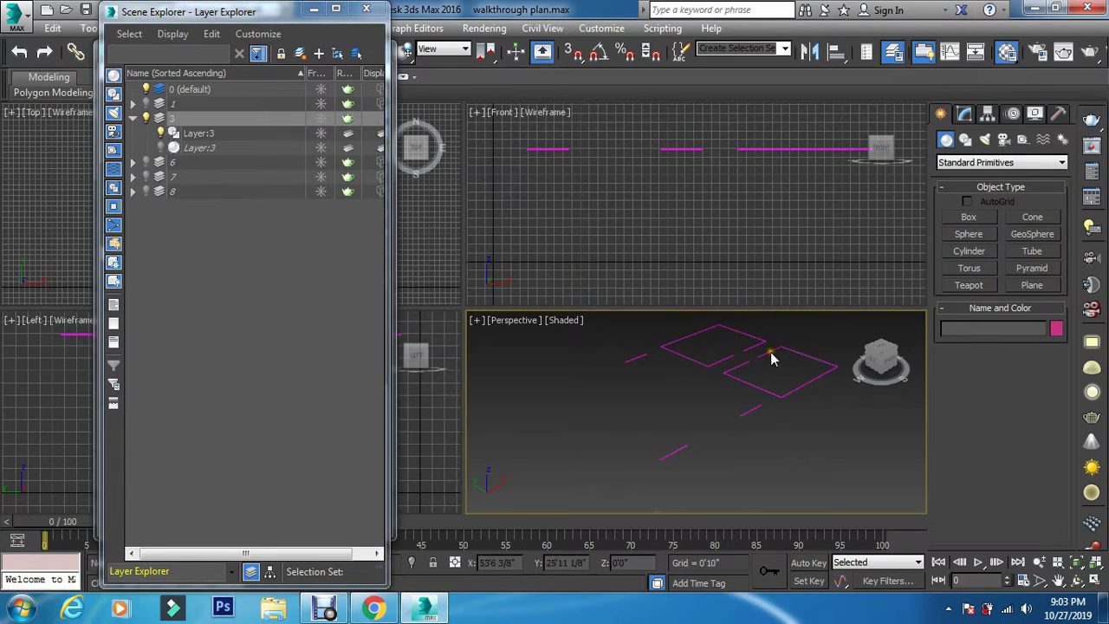
pyautogui.click(774, 359)
pyautogui.rightClick(755, 342)
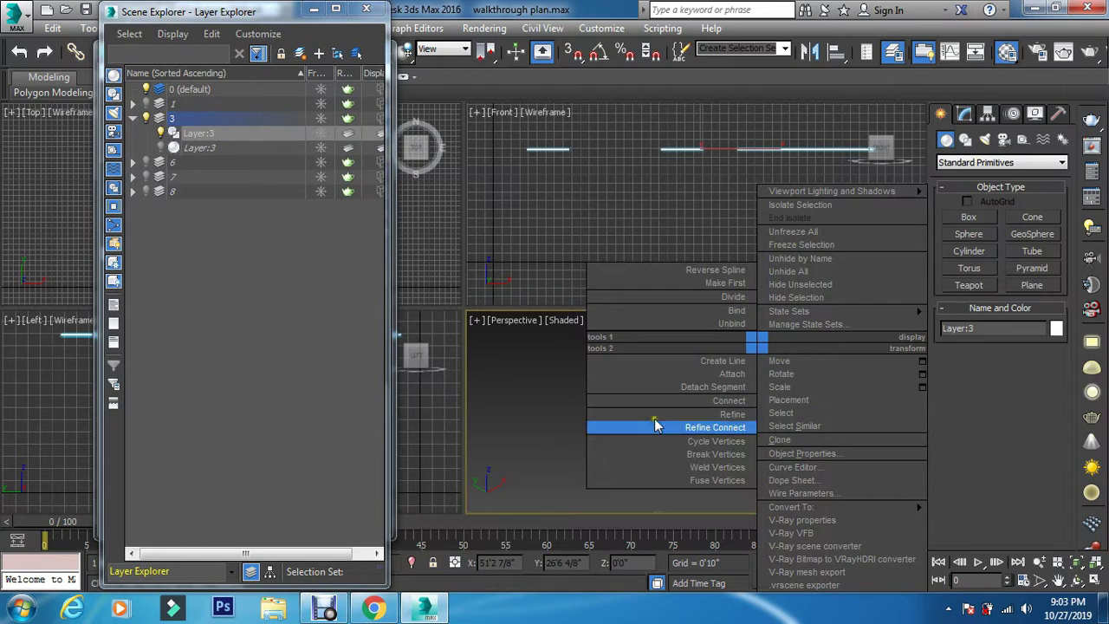
pyautogui.click(490, 447)
pyautogui.press('Delete')
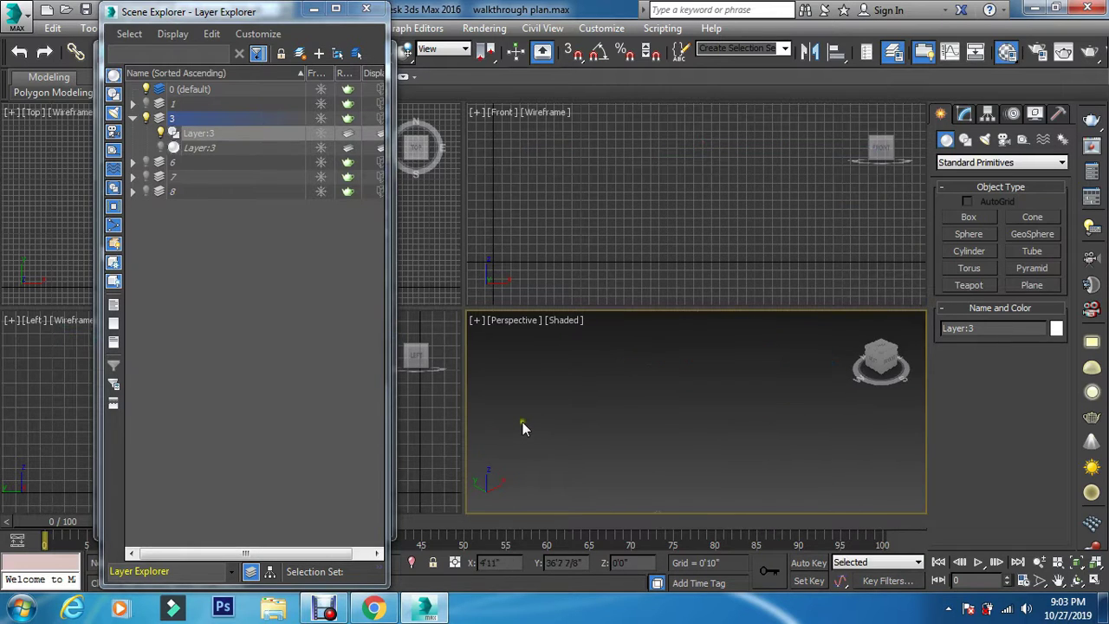
# - Show layer 3's solid ceiling object again and examine it from above and below
pyautogui.click(168, 140)
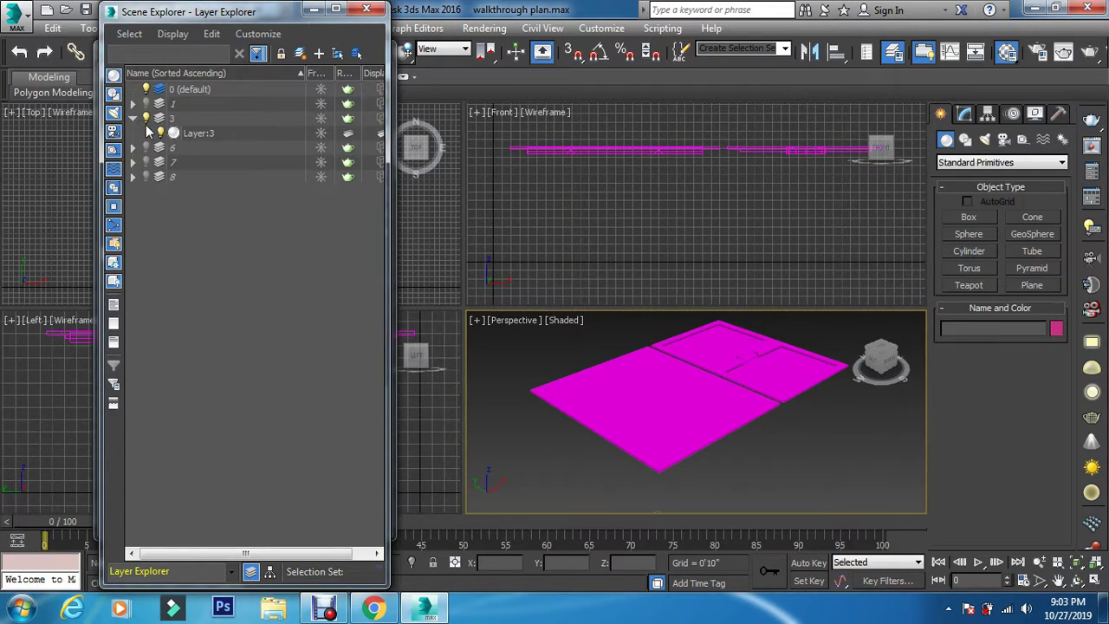
pyautogui.click(702, 367)
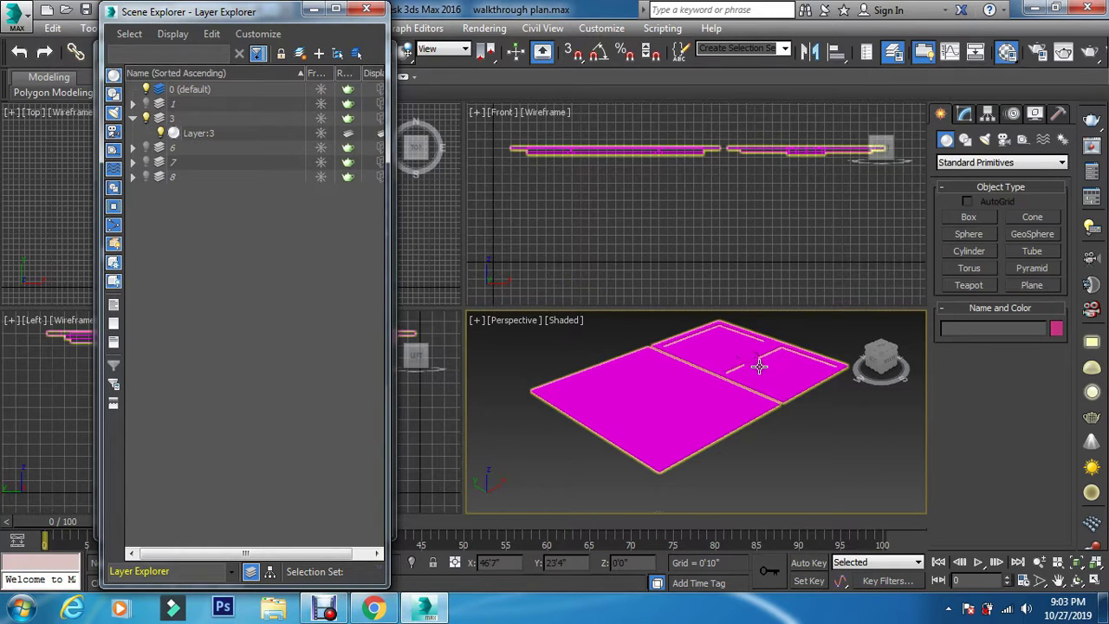
pyautogui.click(814, 410)
pyautogui.click(792, 386)
pyautogui.click(780, 434)
pyautogui.click(745, 391)
pyautogui.click(717, 443)
pyautogui.click(713, 427)
pyautogui.click(674, 470)
pyautogui.click(674, 465)
pyautogui.click(714, 439)
pyautogui.click(810, 149)
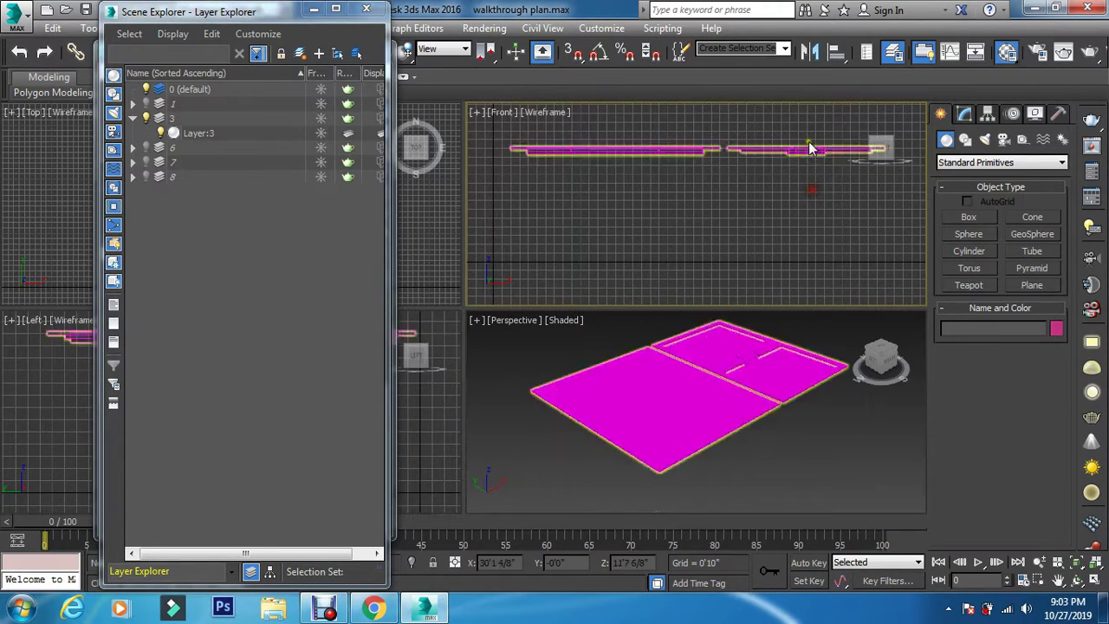
pyautogui.scroll(5, 809, 134)
pyautogui.click(770, 438)
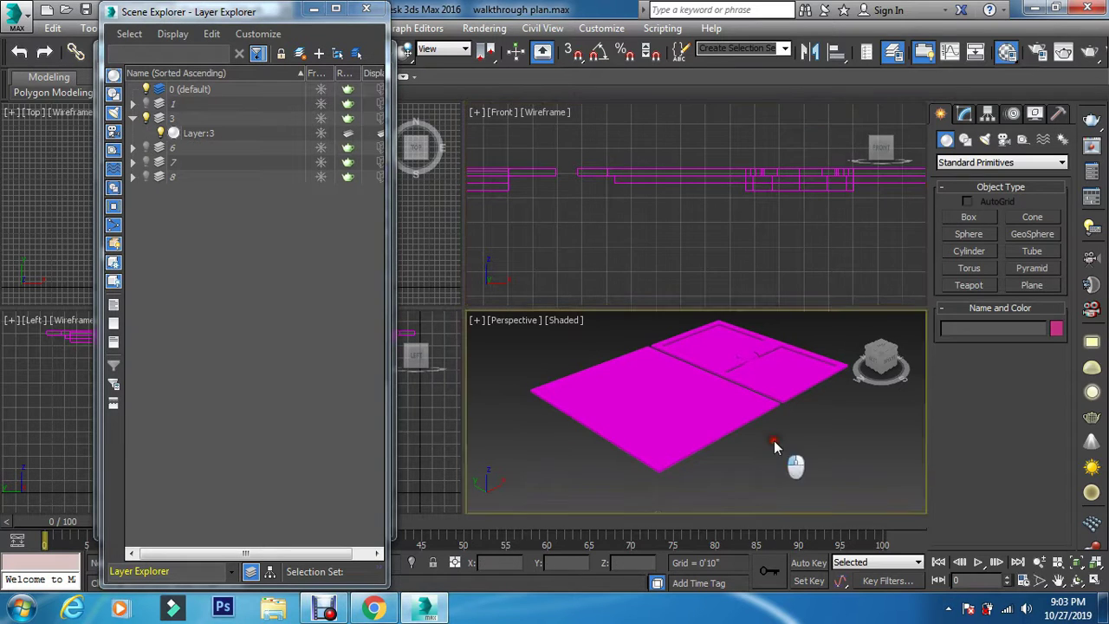
pyautogui.click(884, 367)
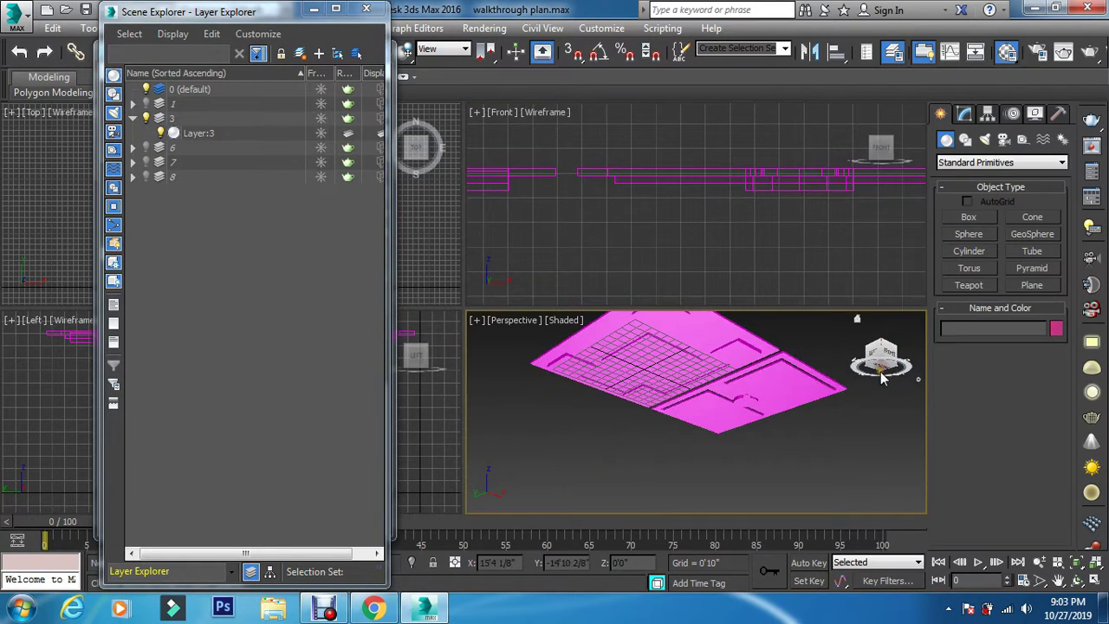
pyautogui.moveTo(872, 380); pyautogui.dragTo(883, 376)
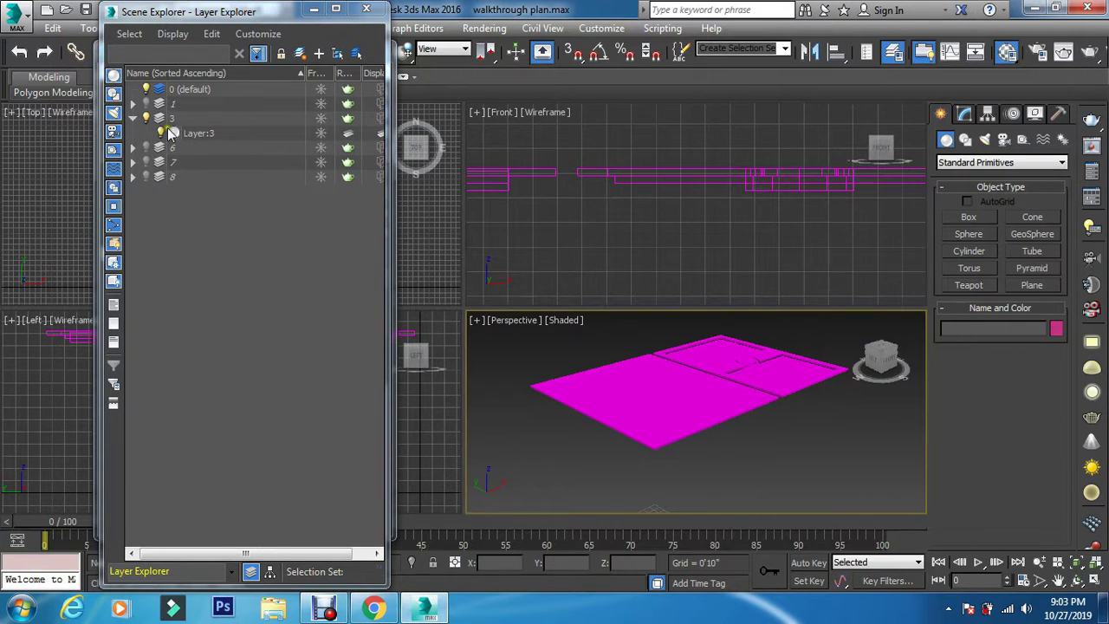
# - Close the Layer Explorer and rename the second material slot in the Material Editor as "ceiling 1"
pyautogui.click(366, 10)
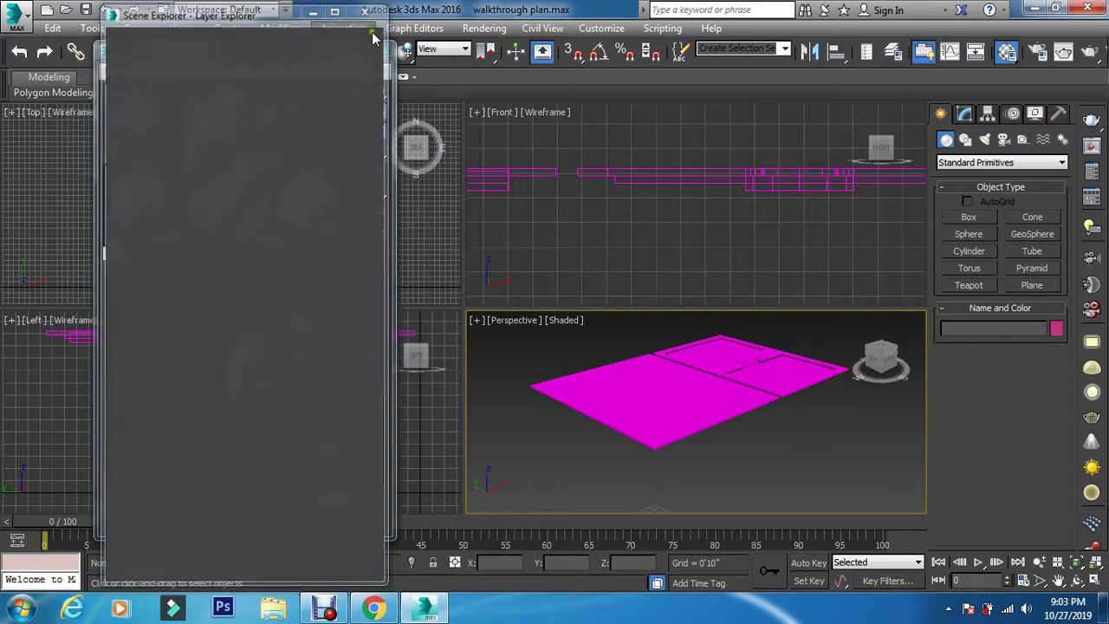
pyautogui.press('m')
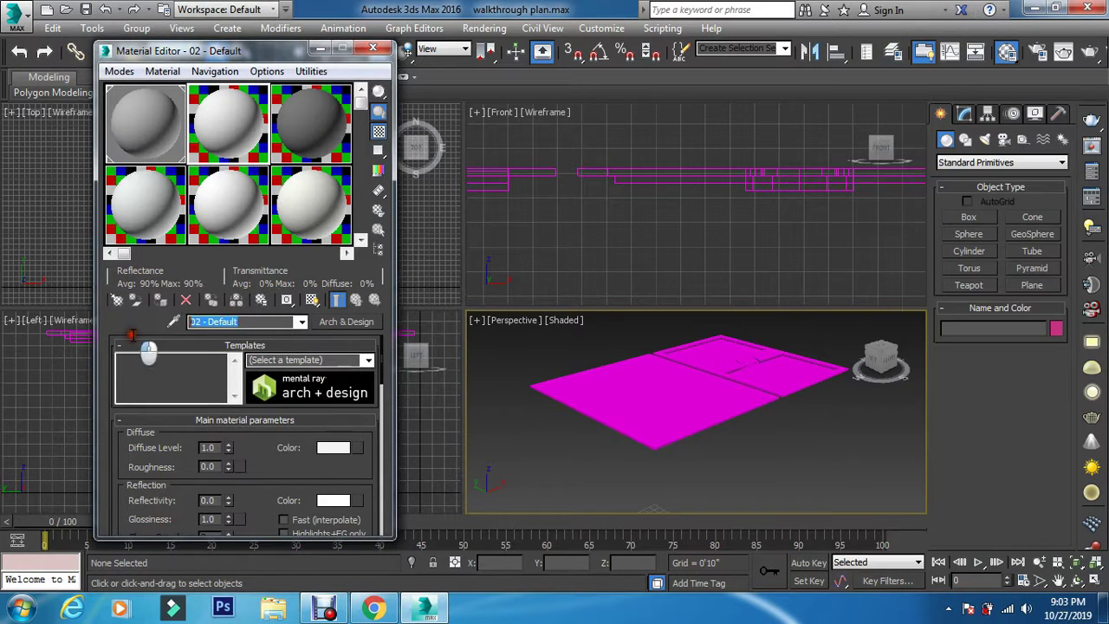
pyautogui.write('ceiling')
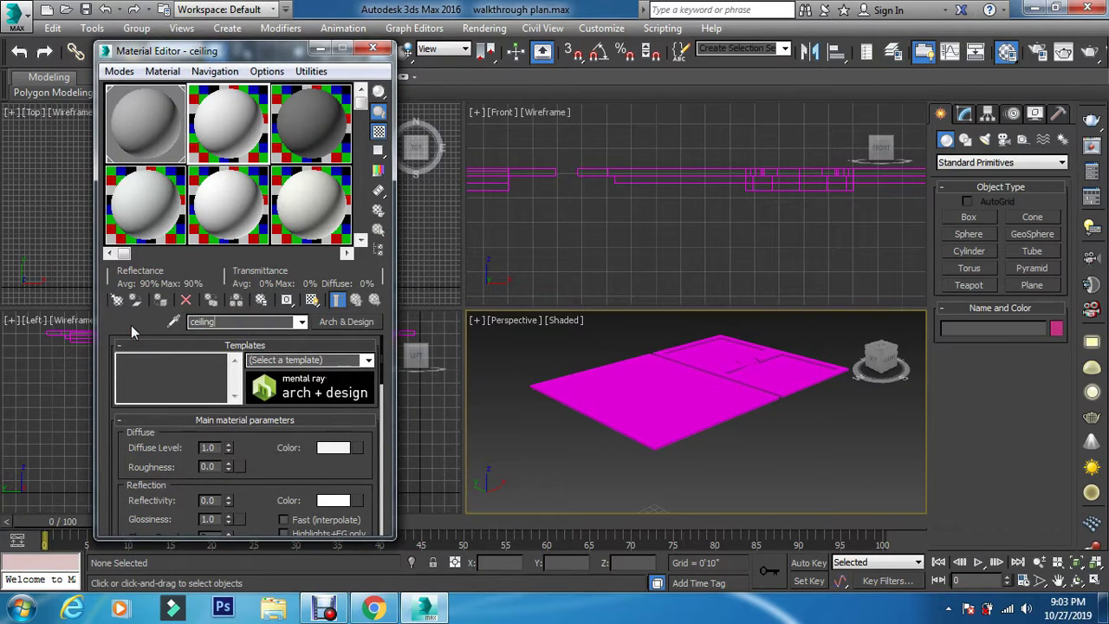
pyautogui.write(' 1')
# - Select the ceiling, change the "ceiling 1" material's type to VRayMtl, assign it and show it in the viewport
pyautogui.click(637, 382)
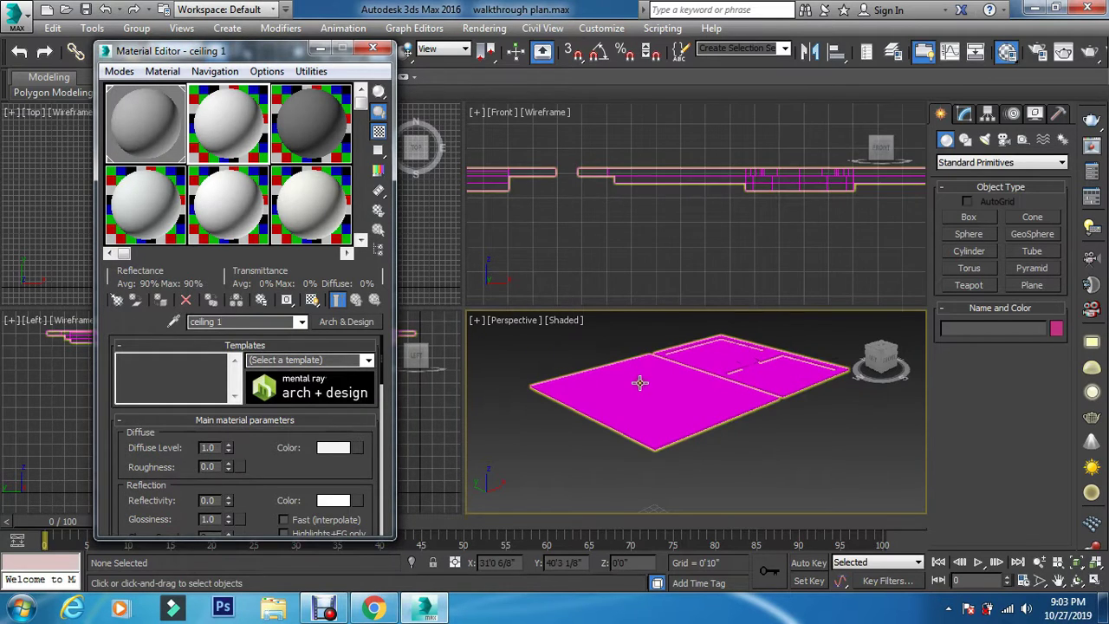
pyautogui.click(347, 321)
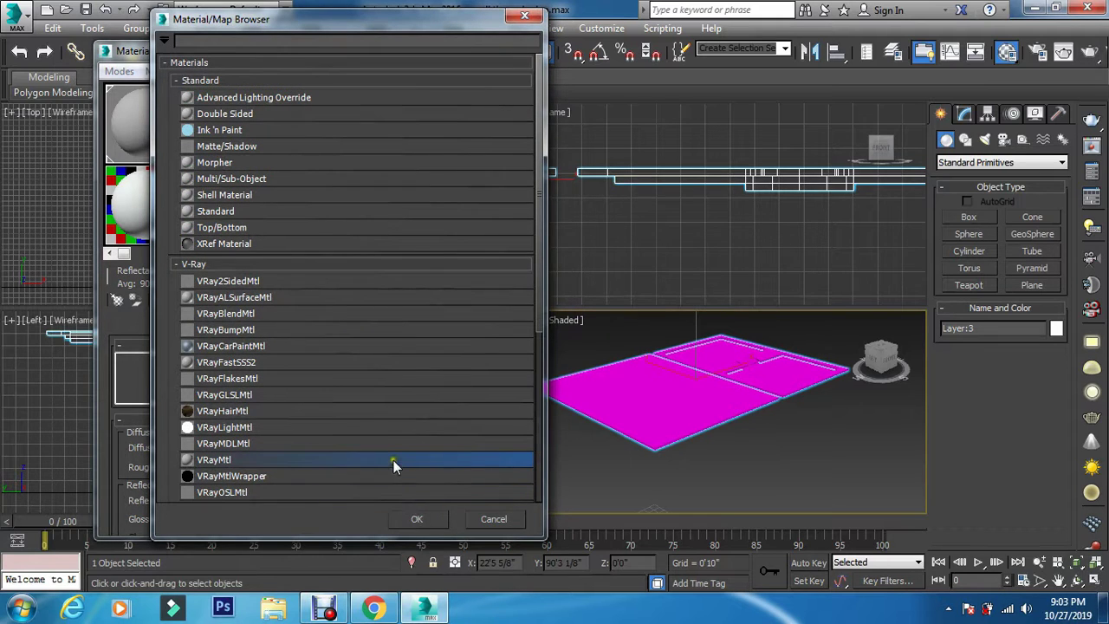
pyautogui.click(417, 518)
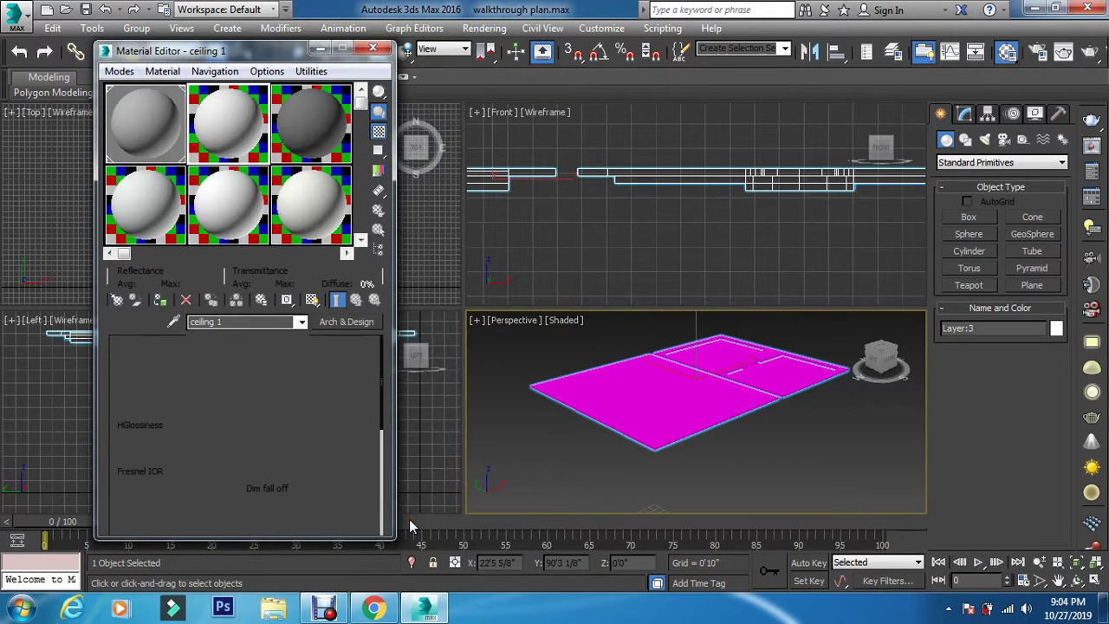
pyautogui.click(162, 300)
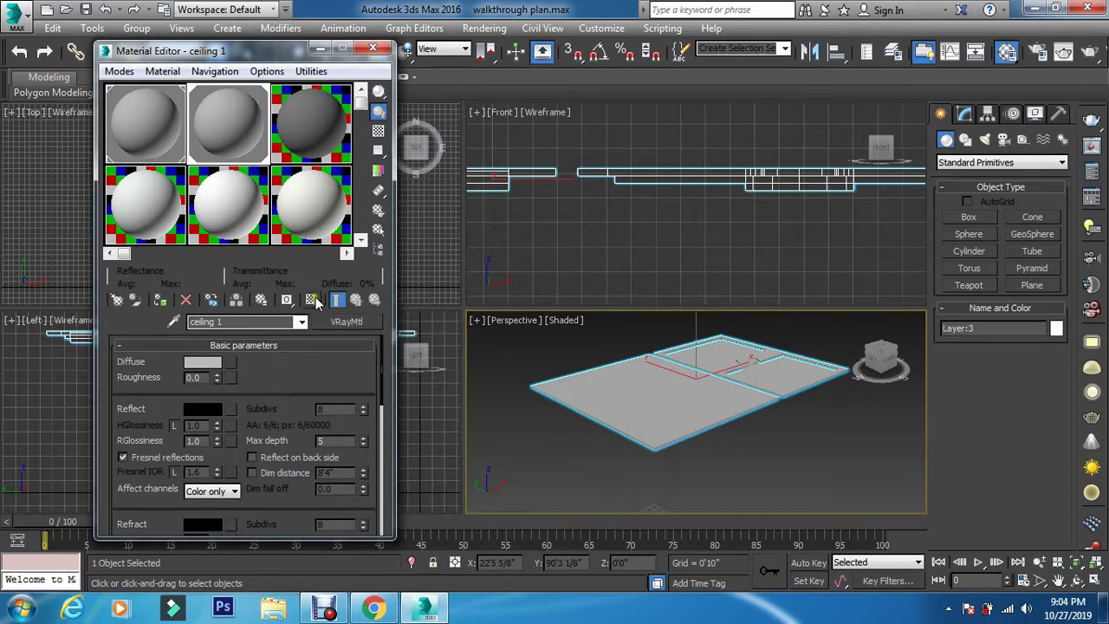
# - Reopen the Layer Explorer, hide layer 3, and expand and show layer 6 to check its contents
pyautogui.click(325, 132)
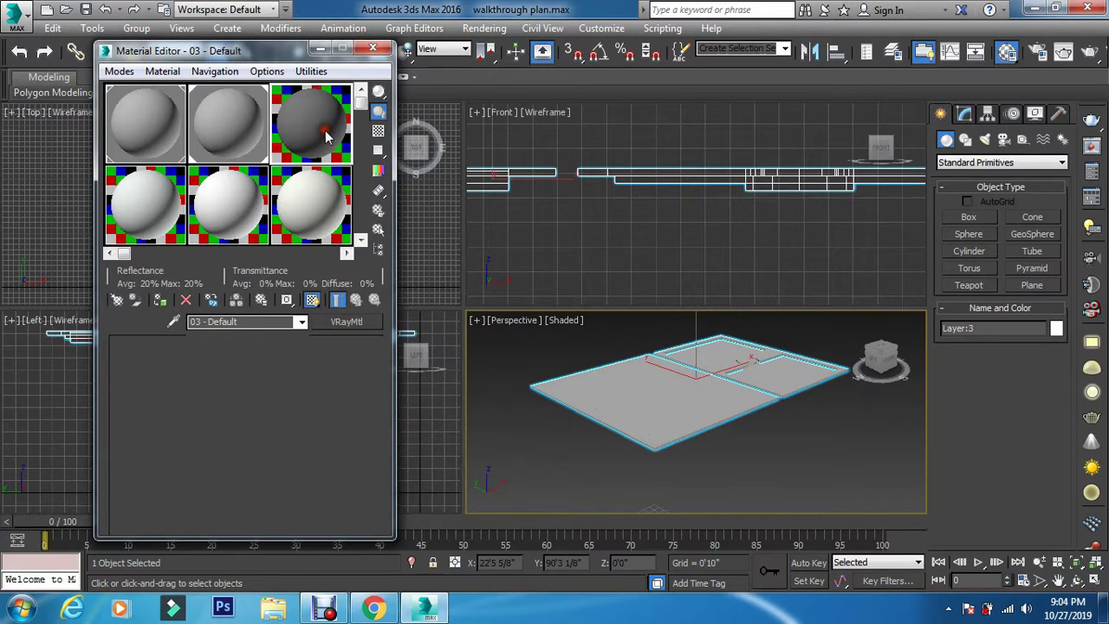
pyautogui.click(893, 52)
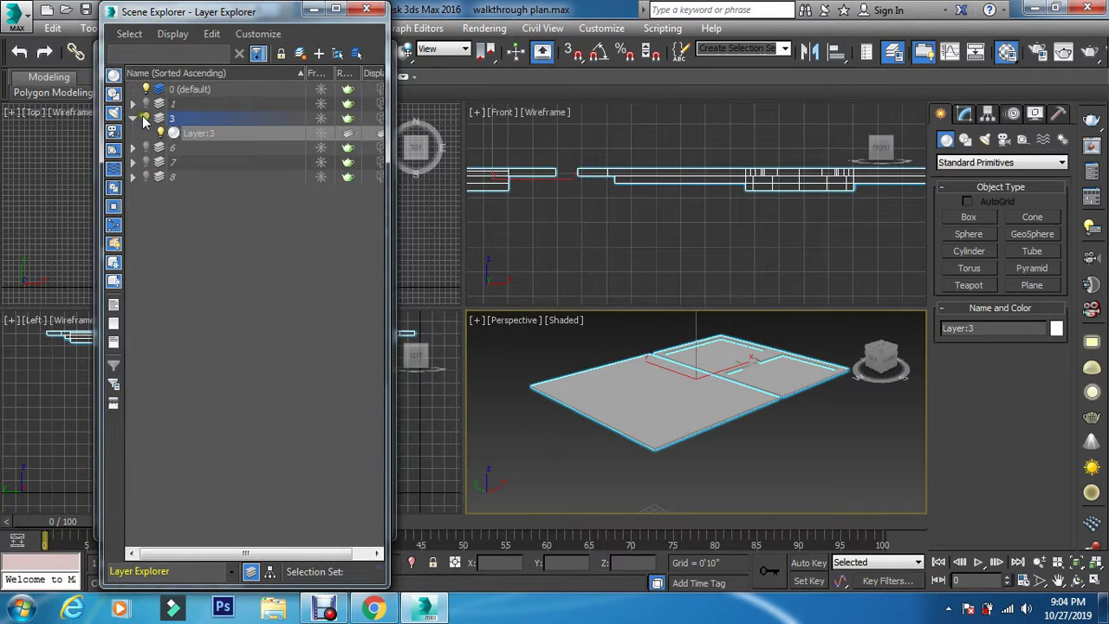
pyautogui.click(145, 118)
pyautogui.click(132, 118)
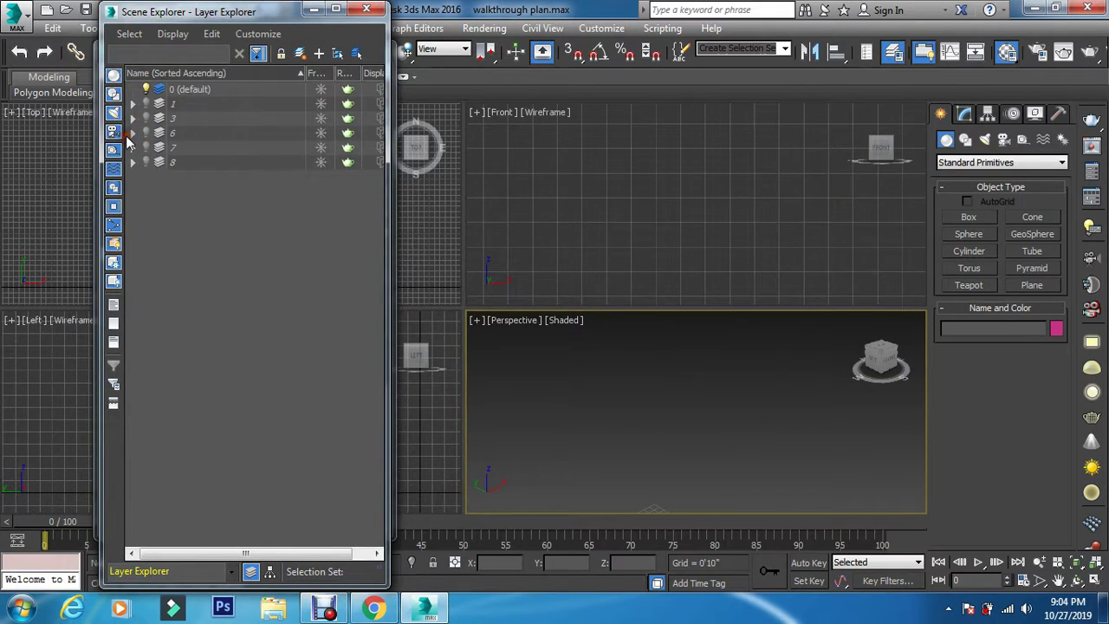
pyautogui.click(132, 132)
pyautogui.click(146, 132)
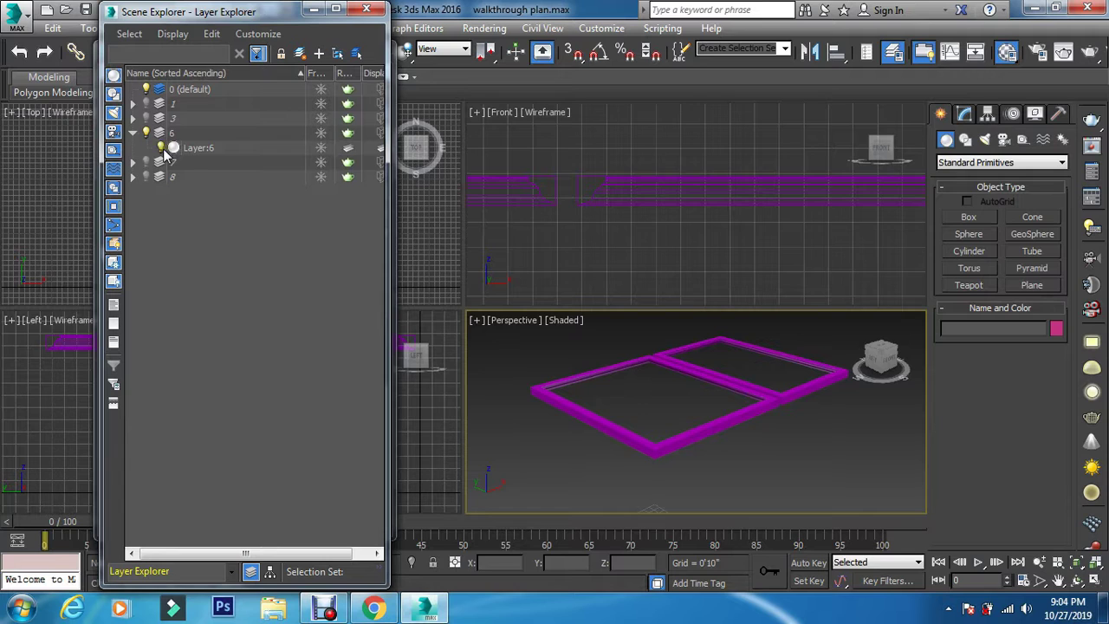
pyautogui.click(164, 151)
pyautogui.click(164, 150)
# - Assign the existing "ceiling 1" material to layer 6's ceiling border object and close the Material Editor
pyautogui.click(366, 10)
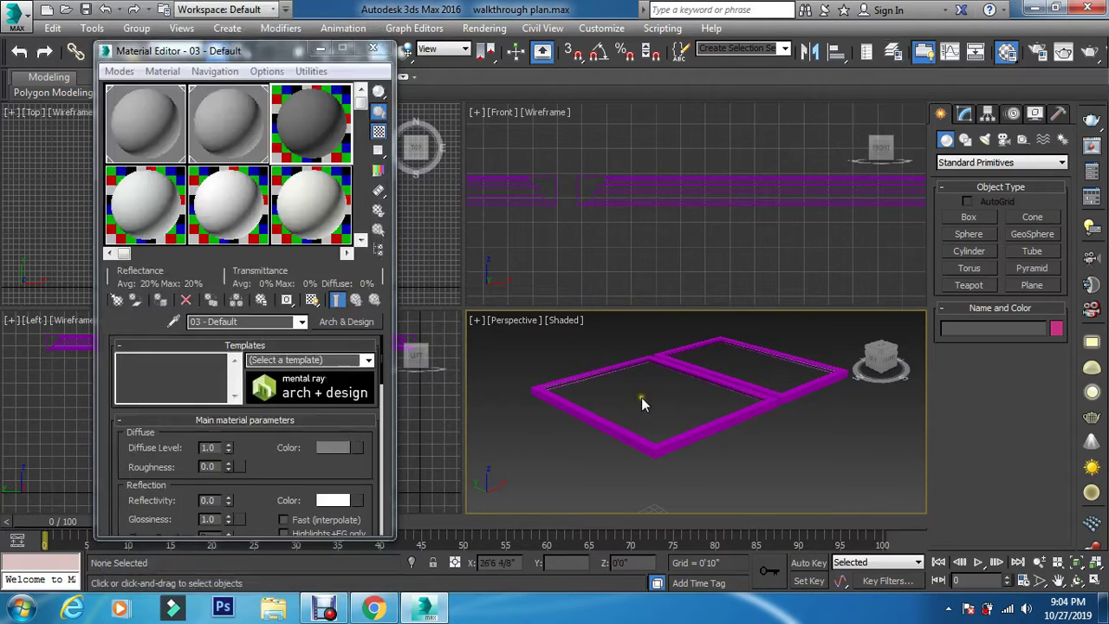
pyautogui.click(664, 437)
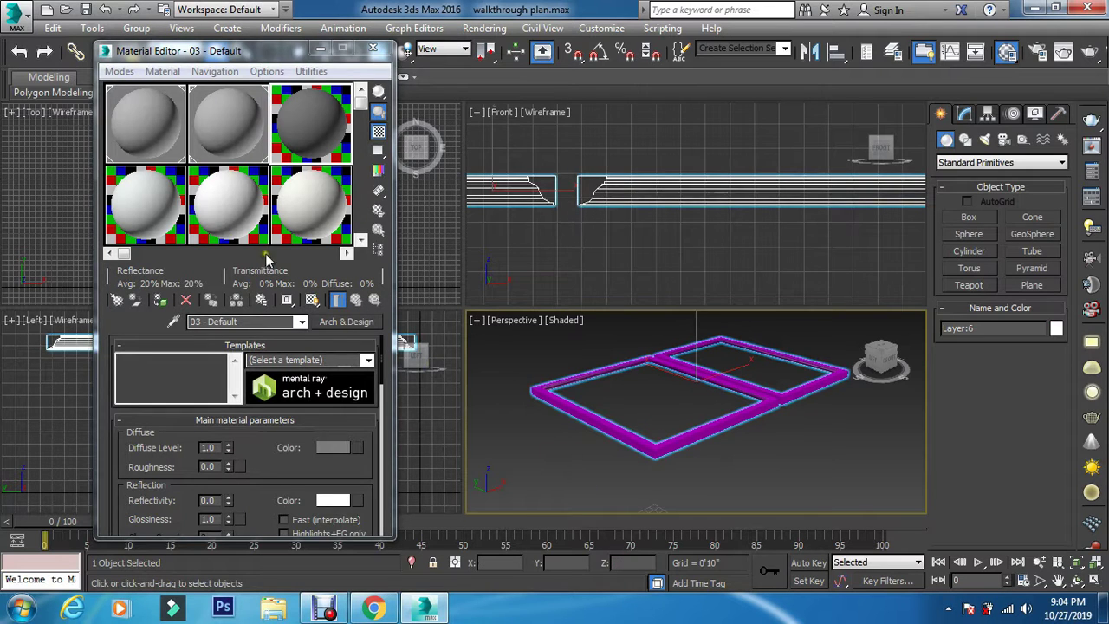
pyautogui.click(254, 141)
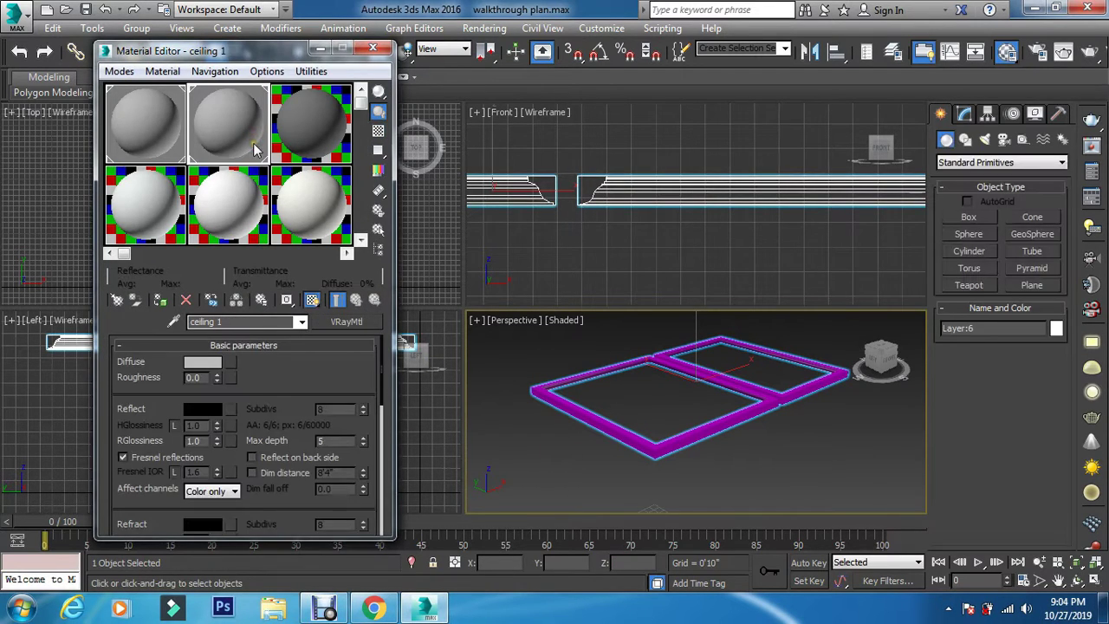
pyautogui.click(160, 299)
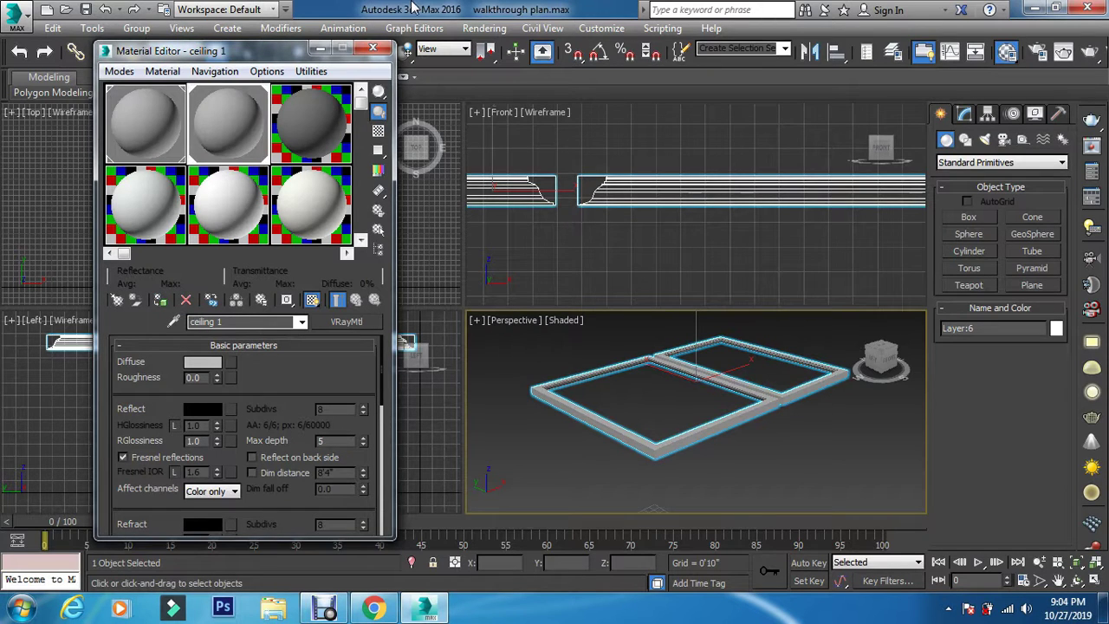
pyautogui.click(372, 47)
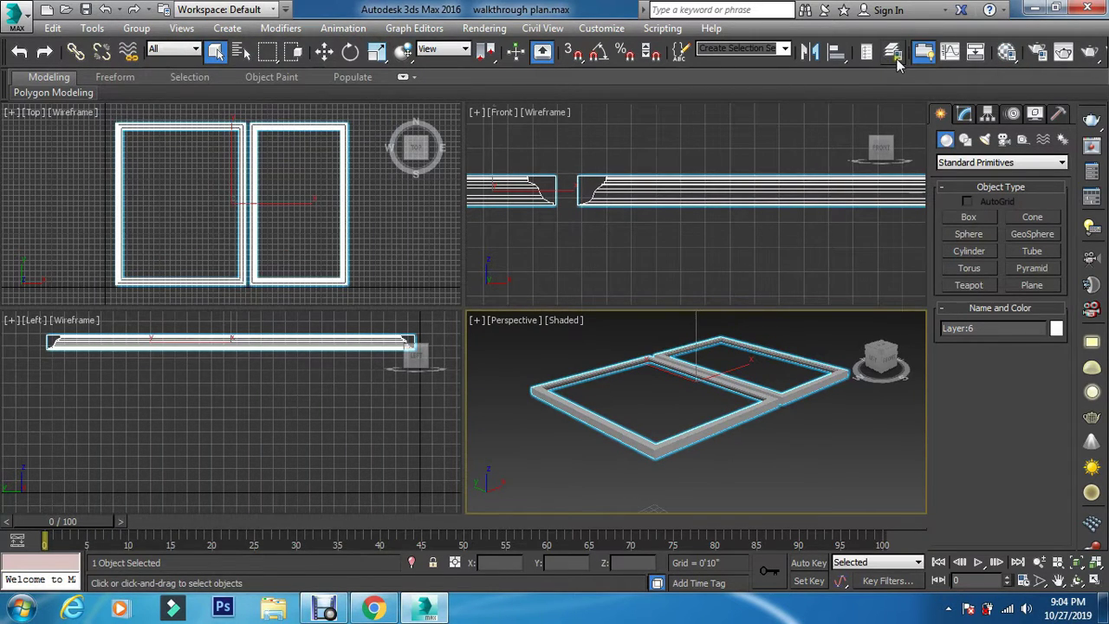
# - In the Layer Explorer, hide layer 6, expand and show layer 7, and close the explorer
pyautogui.click(922, 52)
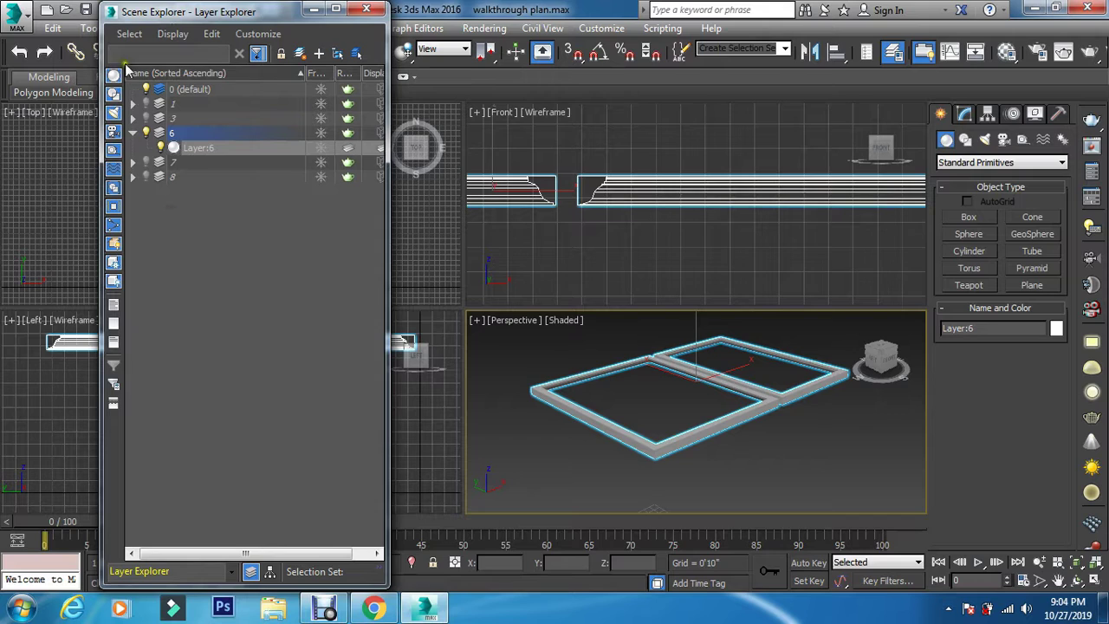
pyautogui.click(148, 133)
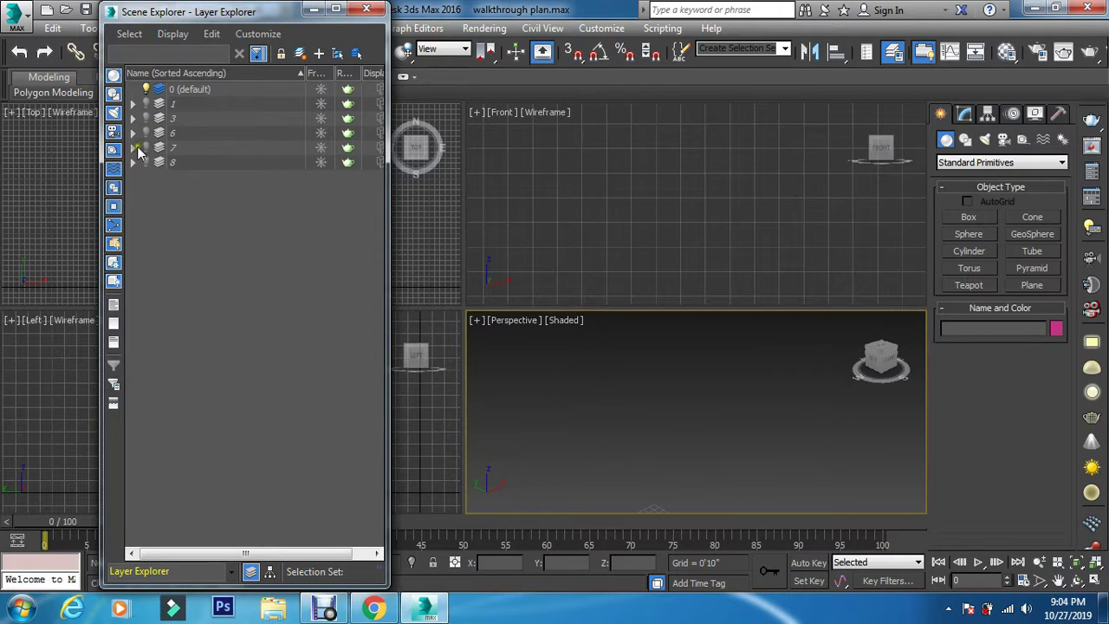
pyautogui.click(133, 148)
pyautogui.click(147, 147)
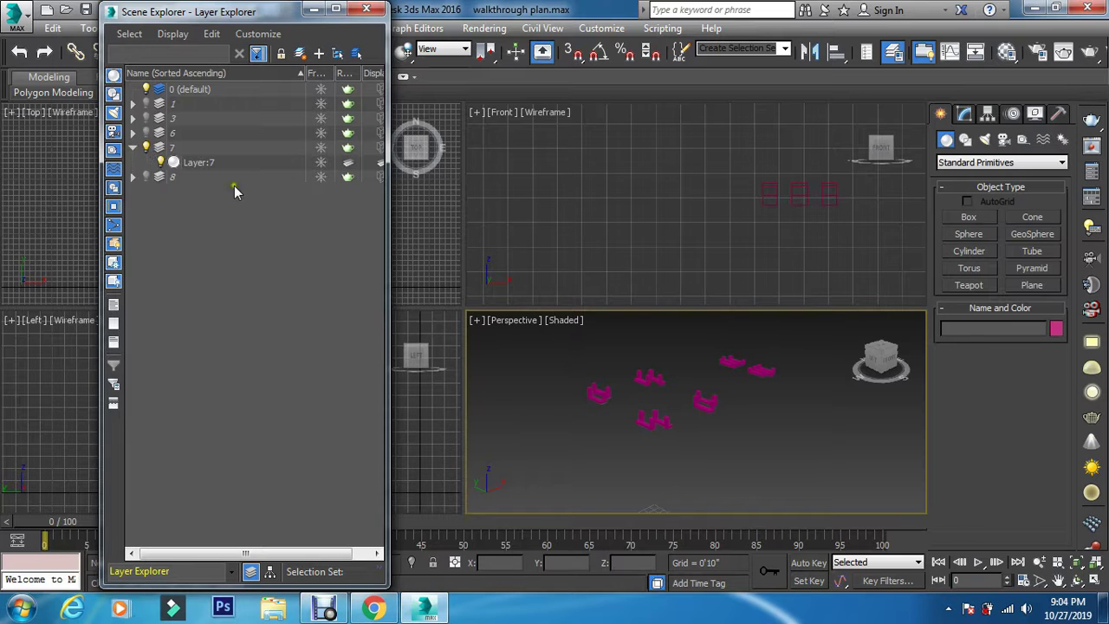
pyautogui.click(379, 13)
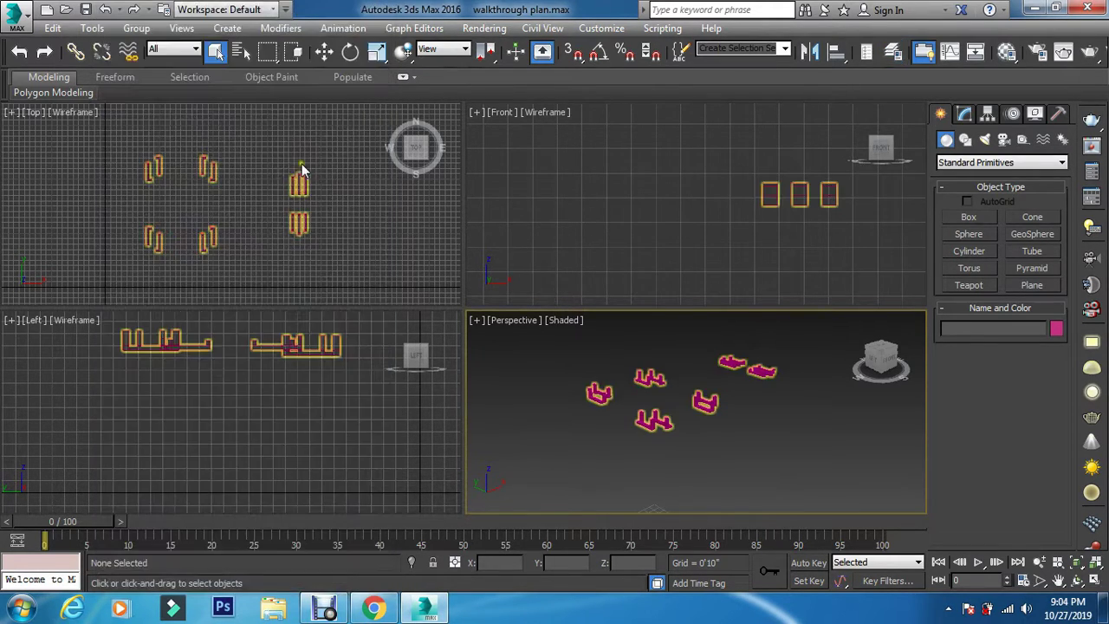
# - Reopen the Material Editor and rename the third material slot as "pargole"
pyautogui.click(649, 252)
pyautogui.press('m')
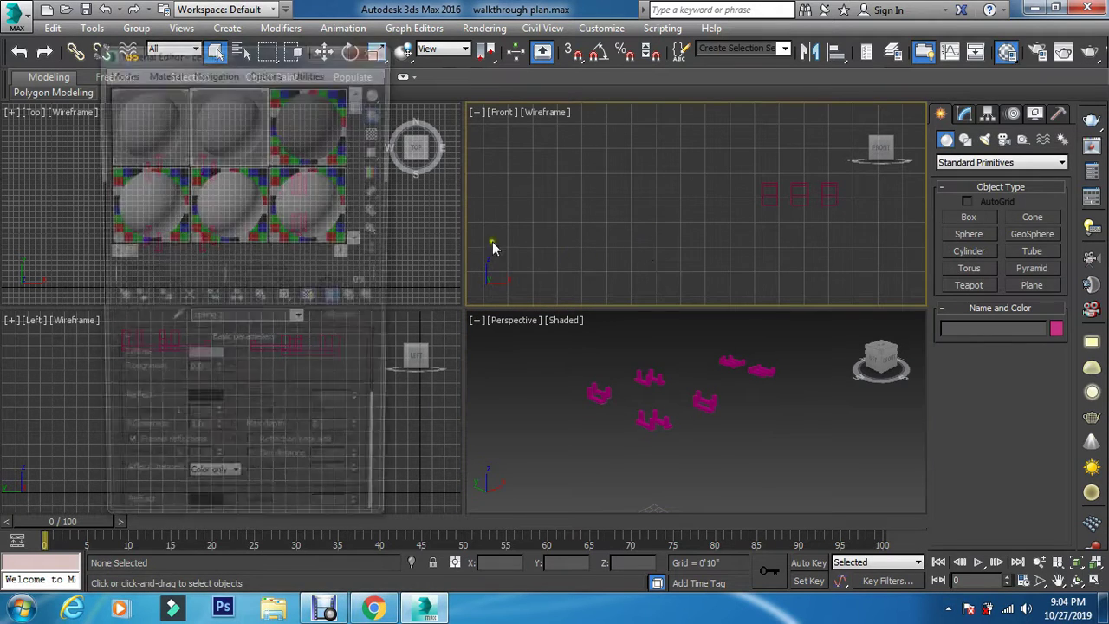
pyautogui.click(327, 154)
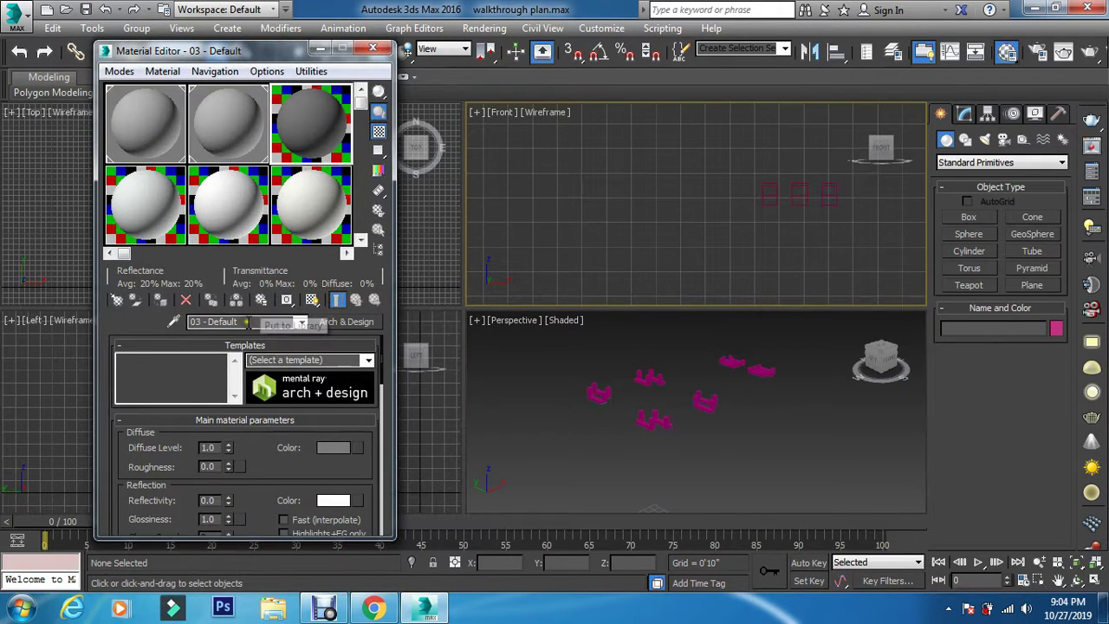
pyautogui.moveTo(245, 321); pyautogui.dragTo(1, 356)
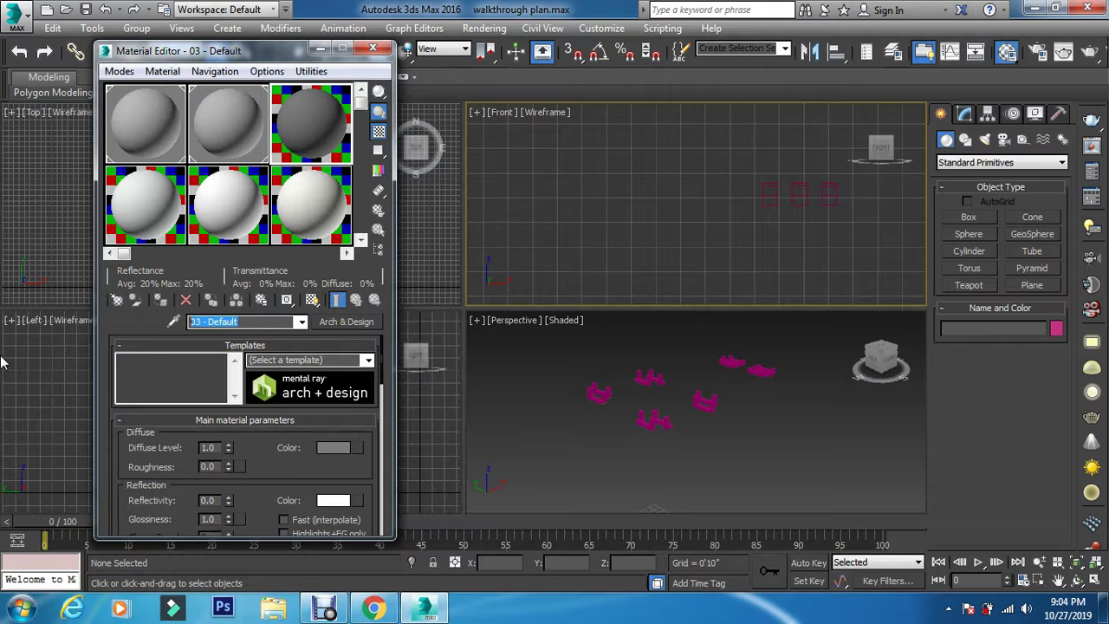
pyautogui.write('pargole')
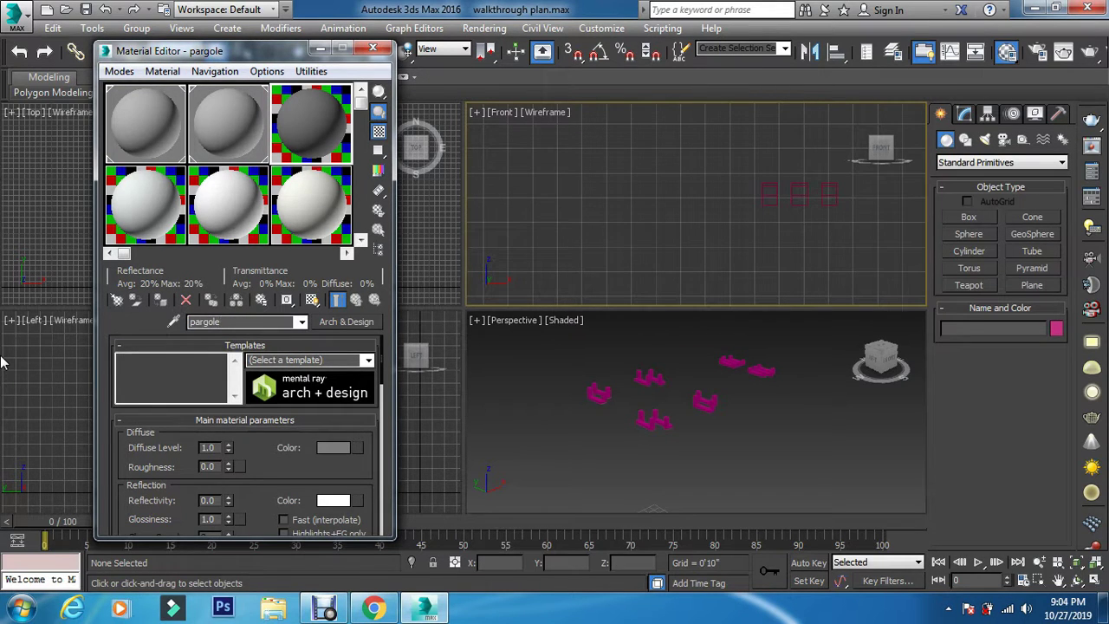
# - Change the "pargole" material to VRayMtl, assign it to layer 7's object, show it in the viewport and close the editor
pyautogui.click(322, 321)
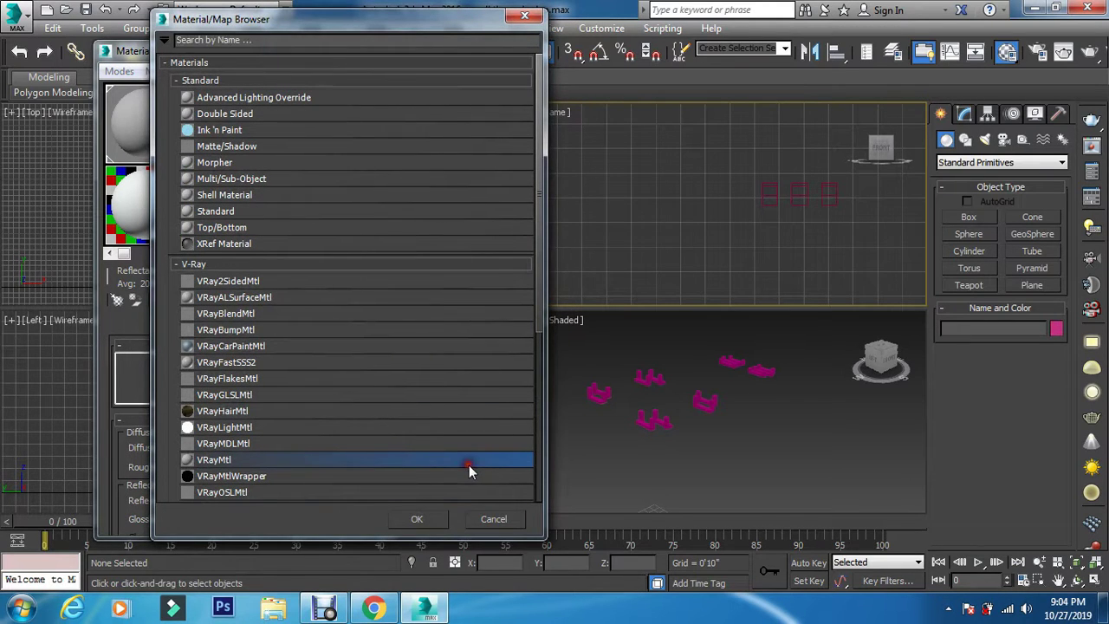
pyautogui.click(420, 519)
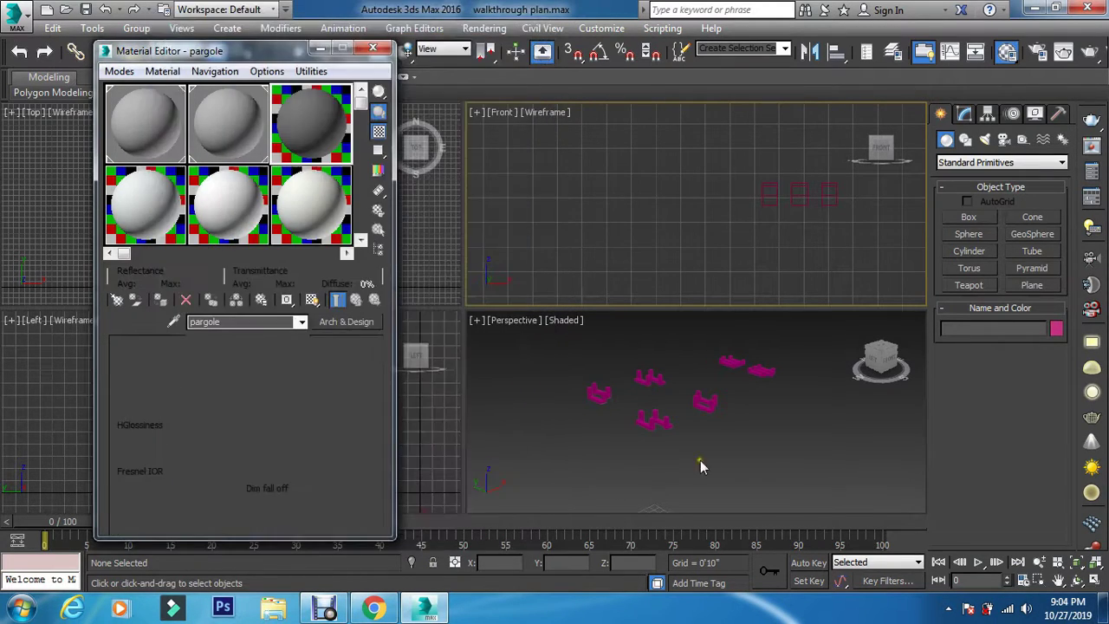
pyautogui.click(705, 402)
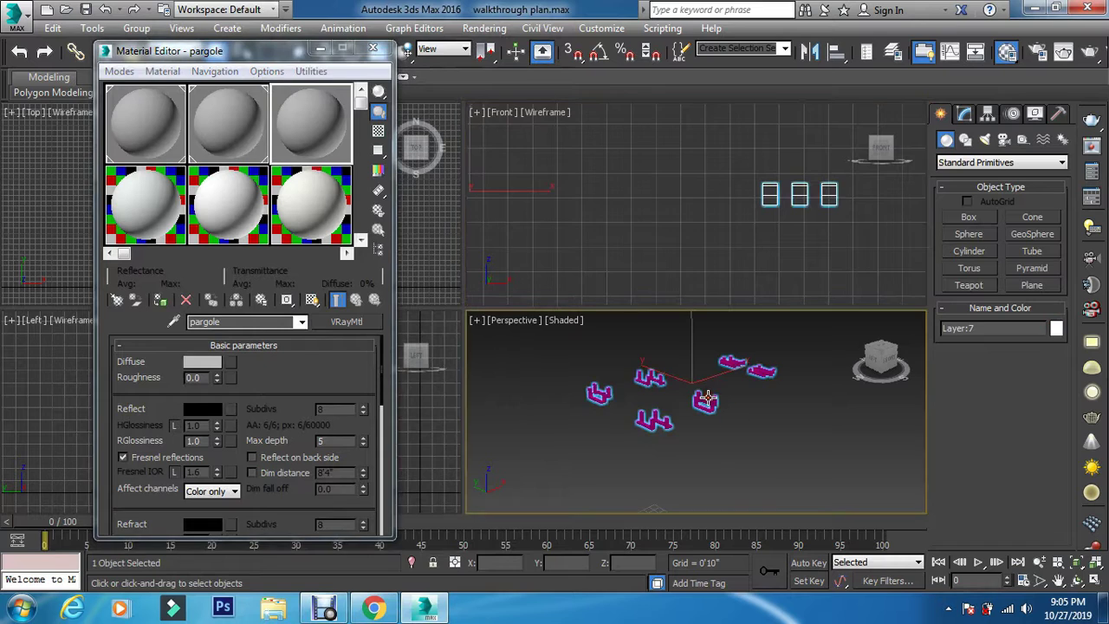
pyautogui.click(161, 300)
pyautogui.click(312, 300)
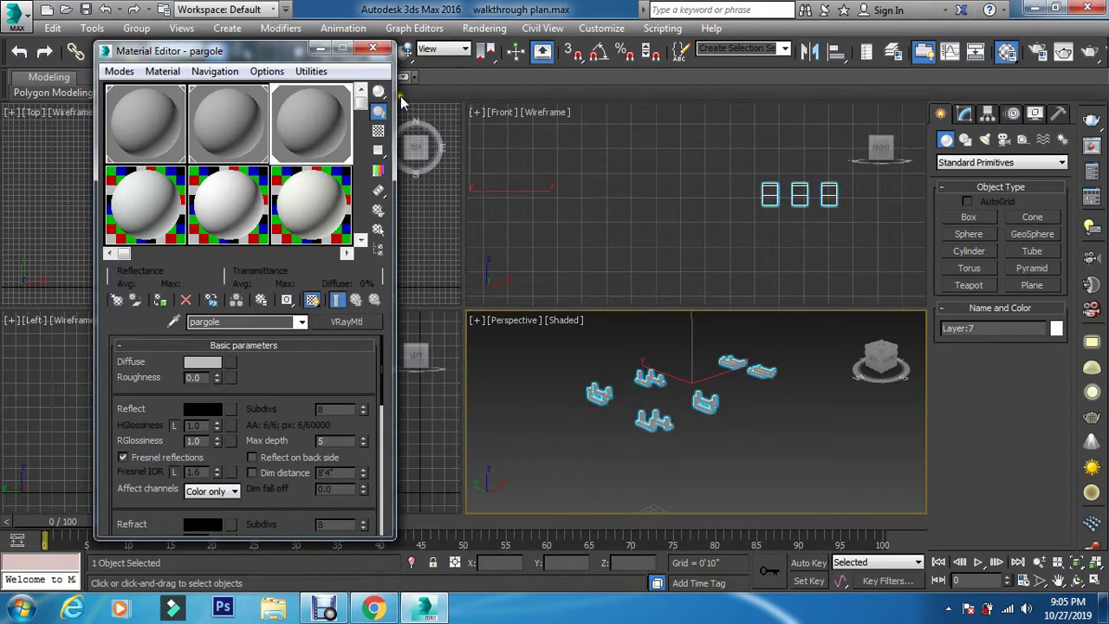
pyautogui.click(372, 47)
pyautogui.click(486, 375)
pyautogui.scroll(5, 648, 433)
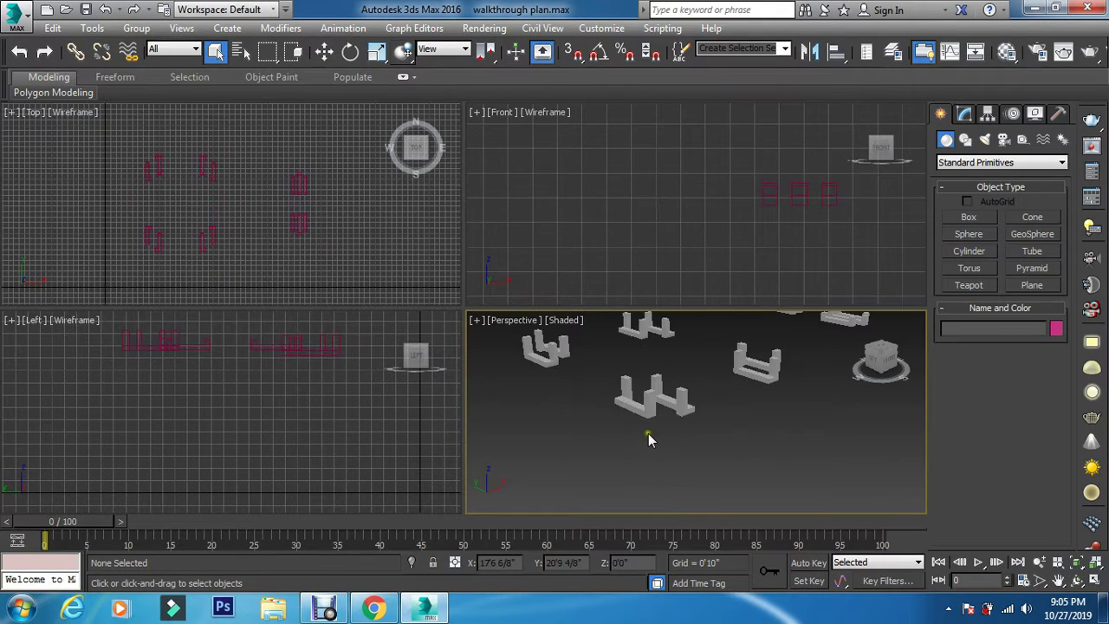
# - Hide layer 7 and show layer 8 in the Layer Explorer
pyautogui.scroll(-4, 648, 433)
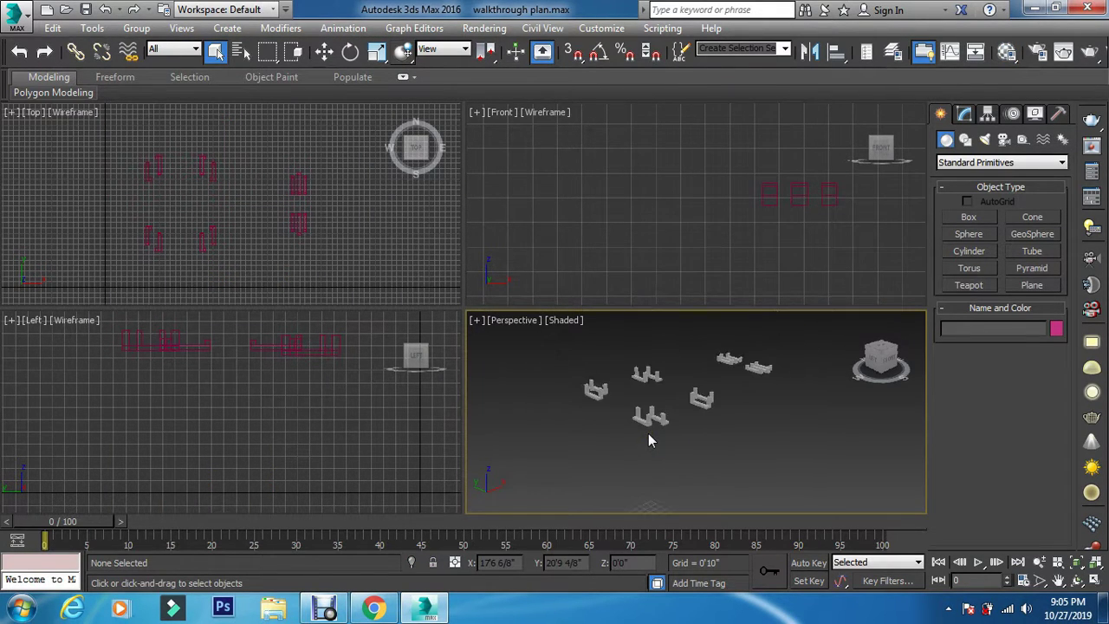
pyautogui.scroll(6, 648, 433)
pyautogui.scroll(-4, 648, 433)
pyautogui.scroll(-2, 648, 440)
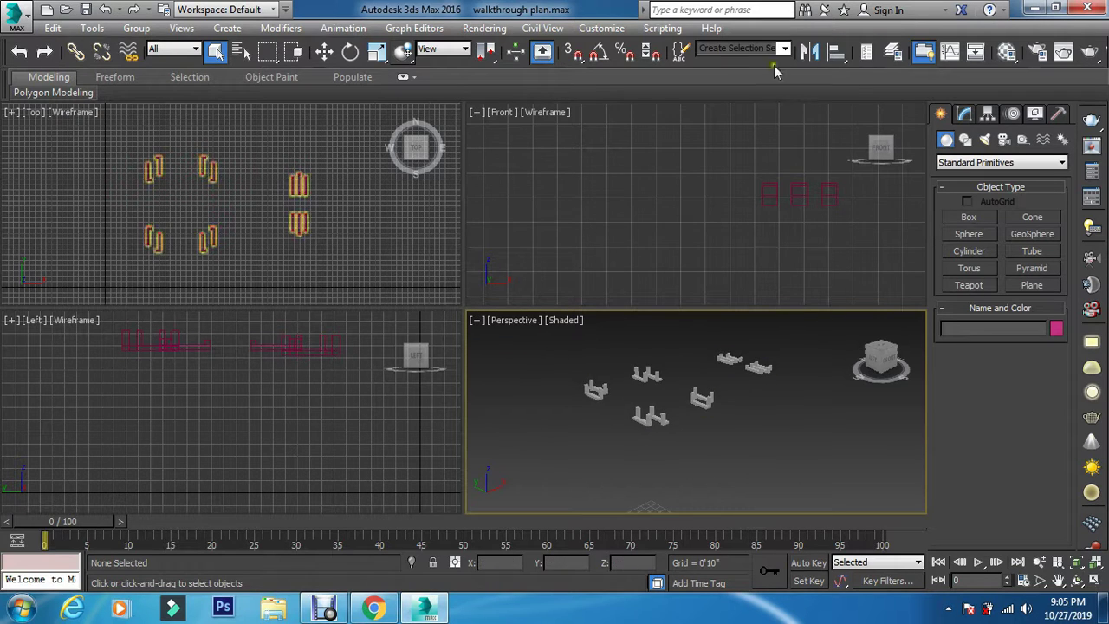
pyautogui.click(890, 56)
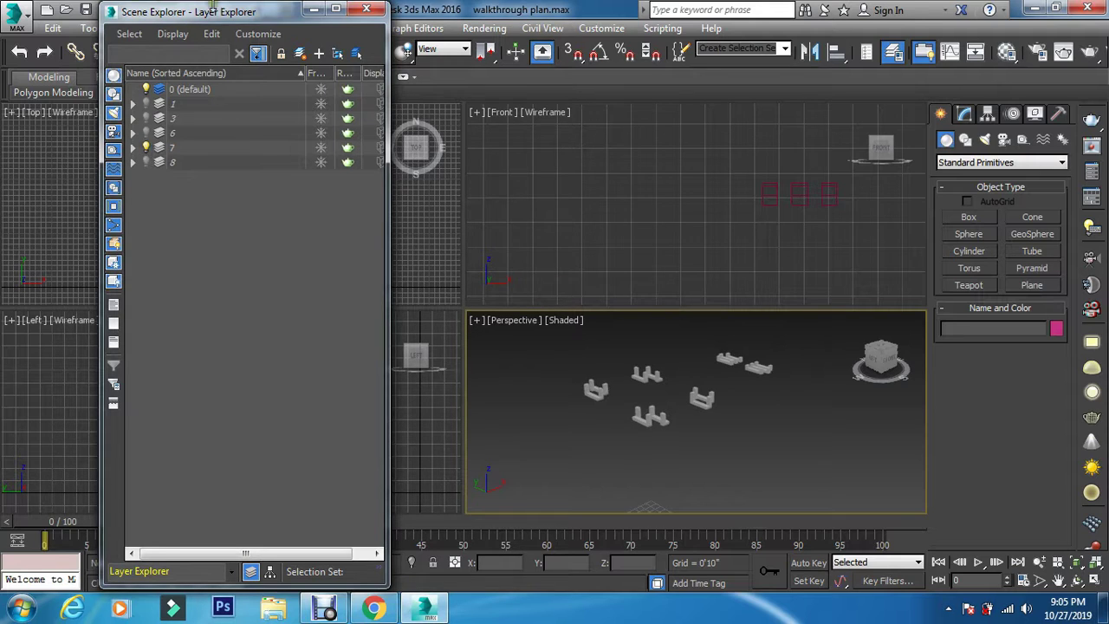
pyautogui.click(146, 147)
pyautogui.click(145, 162)
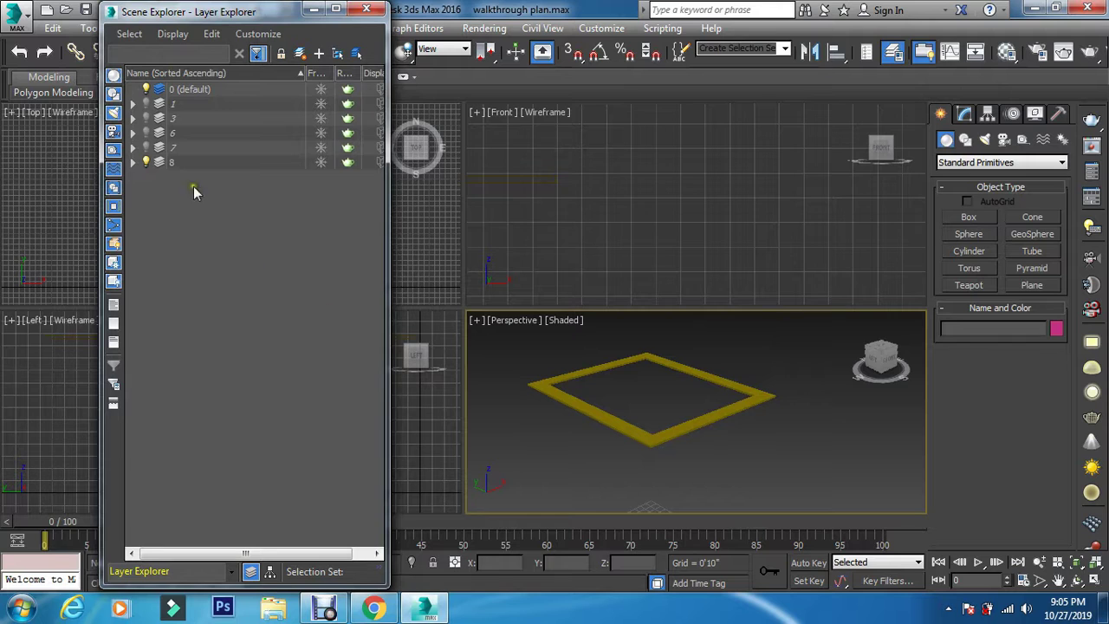
# - Select layer 8's rectangular ceiling frame, assign the existing "ceiling 1" material to it, and close the Material Editor
pyautogui.scroll(-3, 584, 488)
pyautogui.scroll(1, 582, 493)
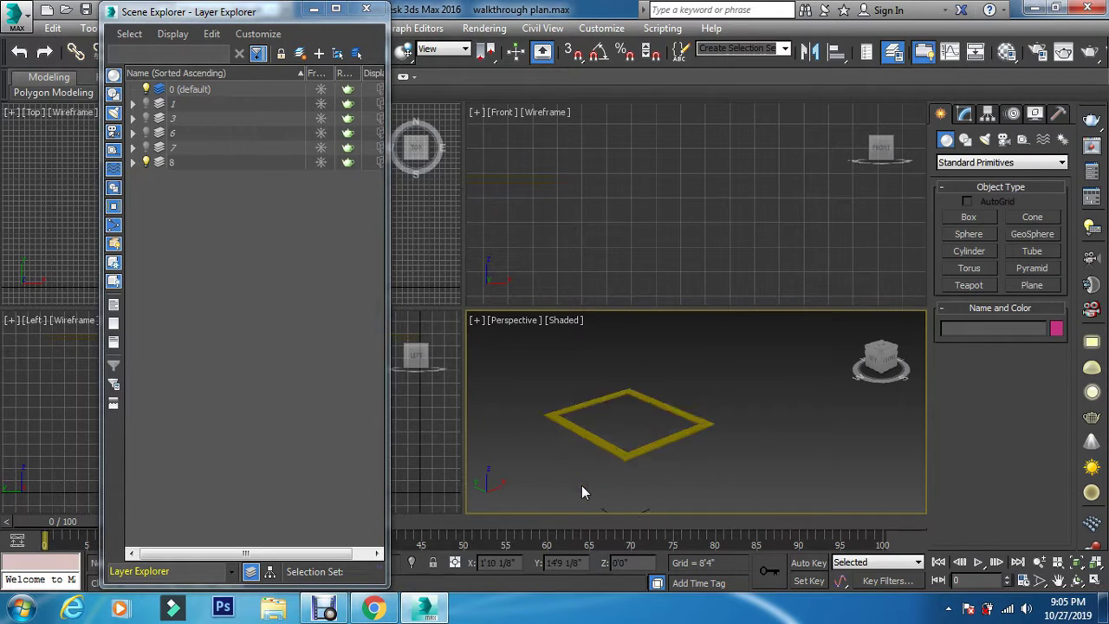
pyautogui.scroll(2, 582, 492)
pyautogui.click(681, 417)
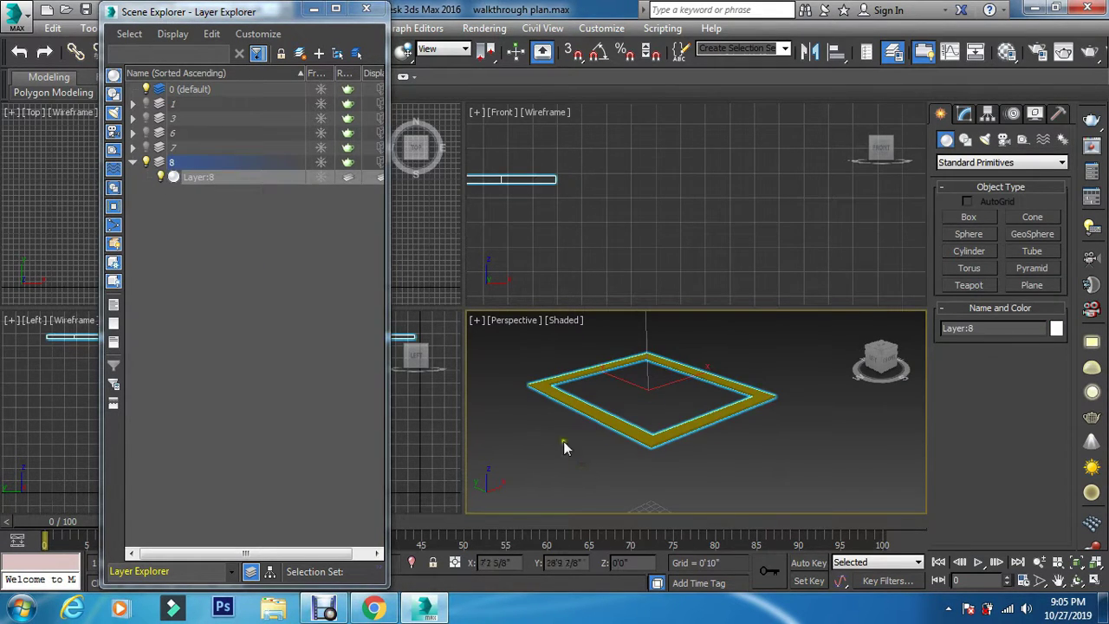
pyautogui.click(366, 9)
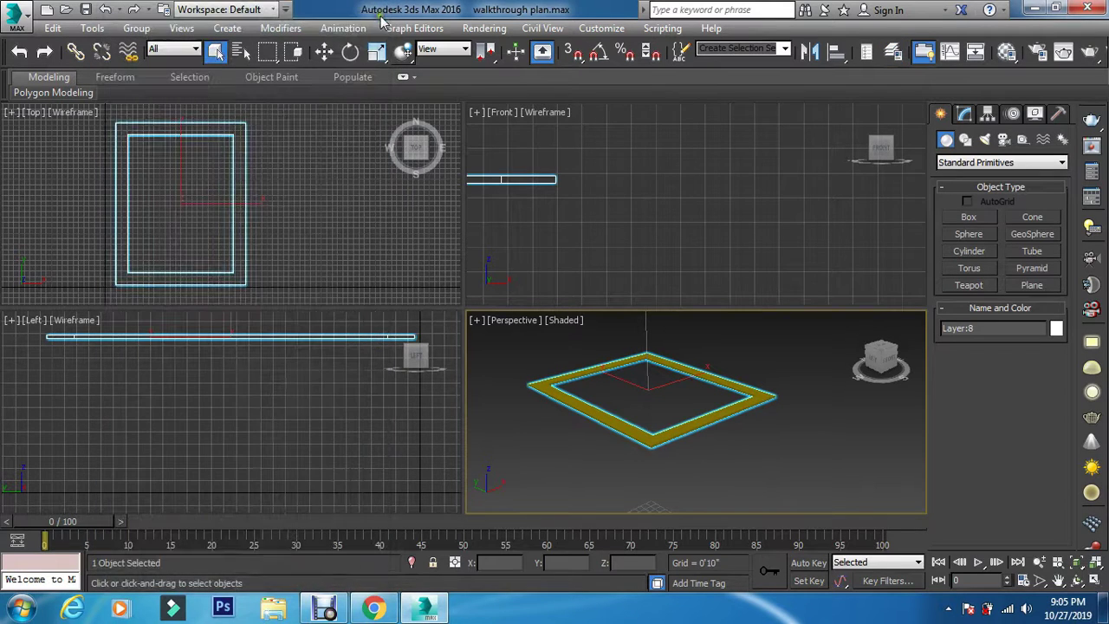
pyautogui.press('m')
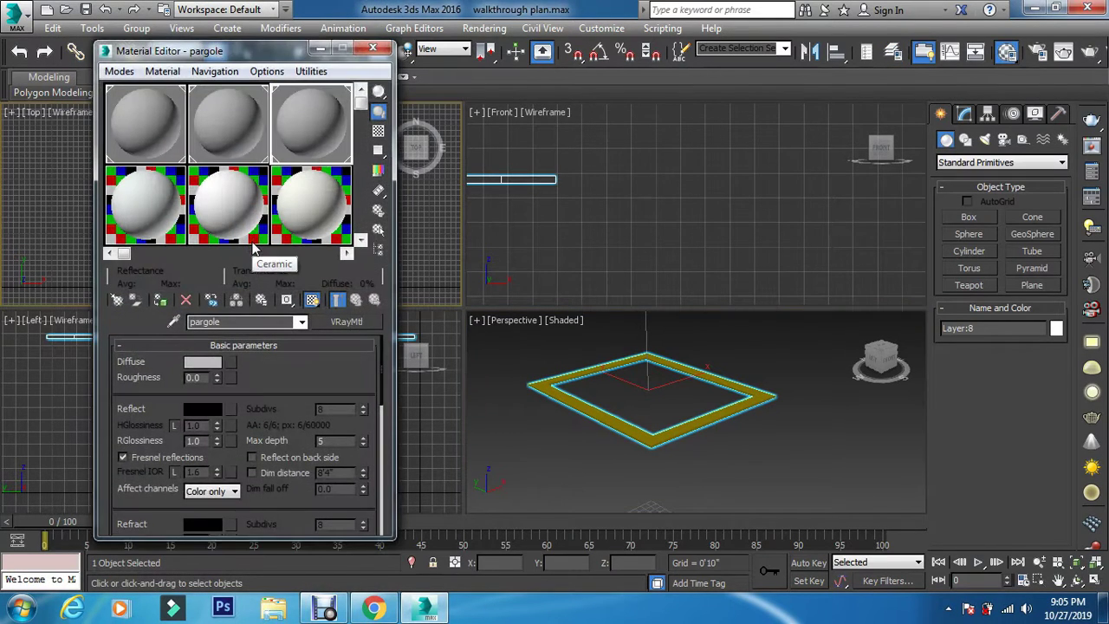
pyautogui.click(241, 119)
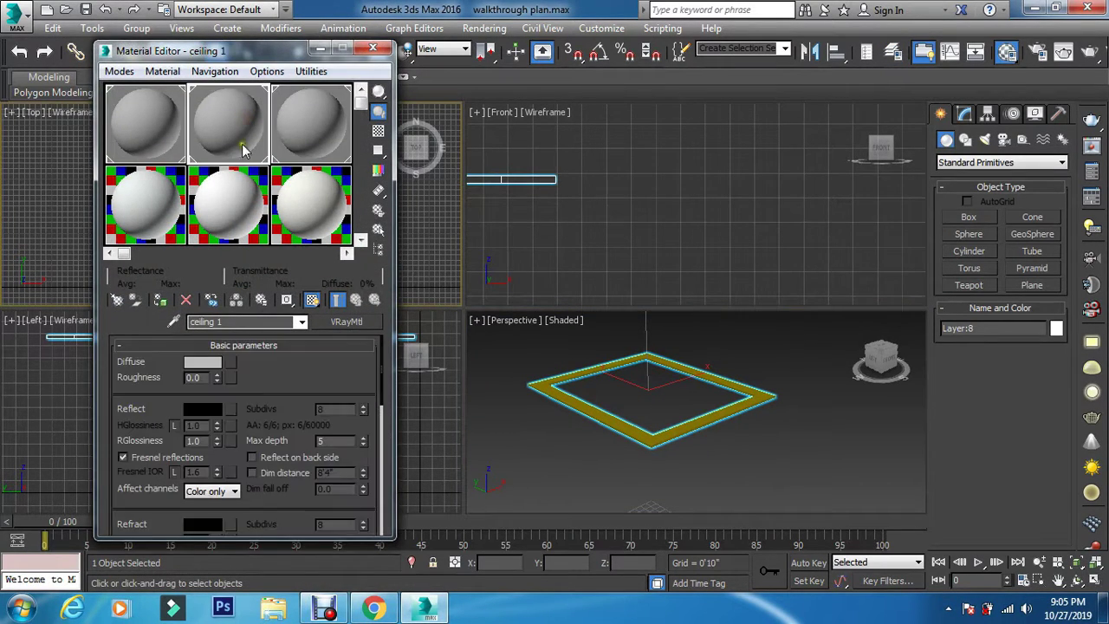
pyautogui.click(164, 301)
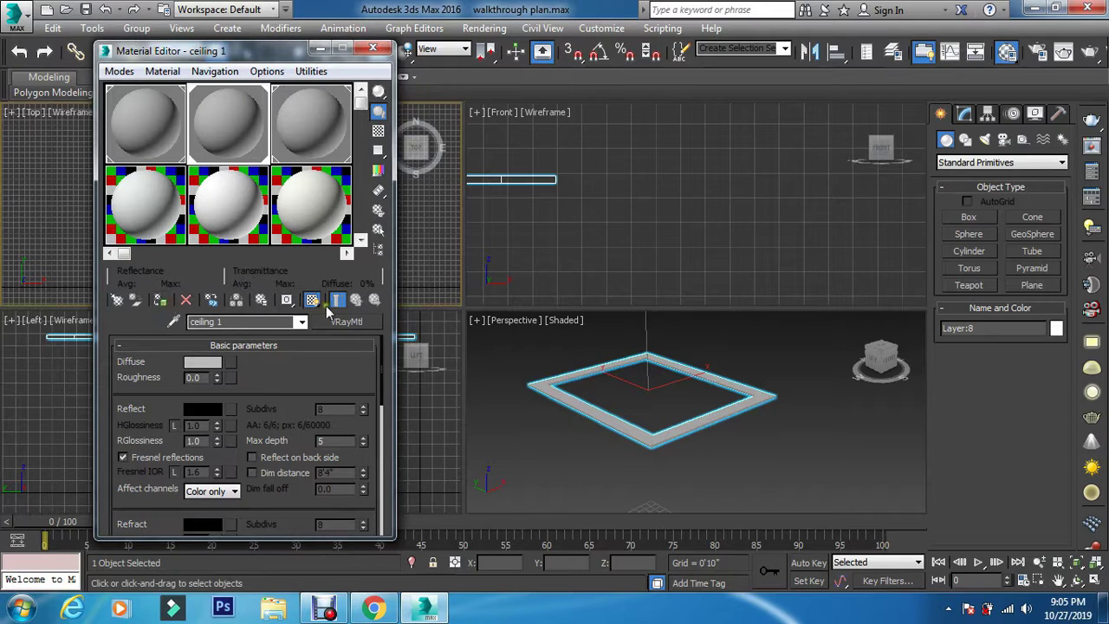
pyautogui.click(375, 49)
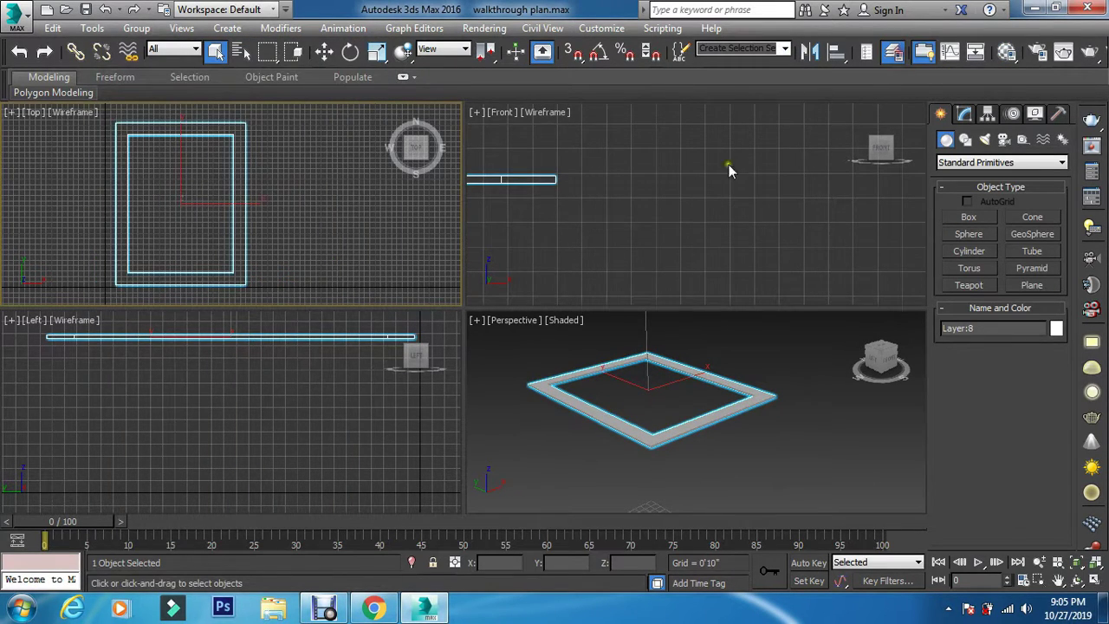
# - Show layers 7, 6, 3 and 1 again, close the Layer Explorer and clear the selection
pyautogui.click(146, 148)
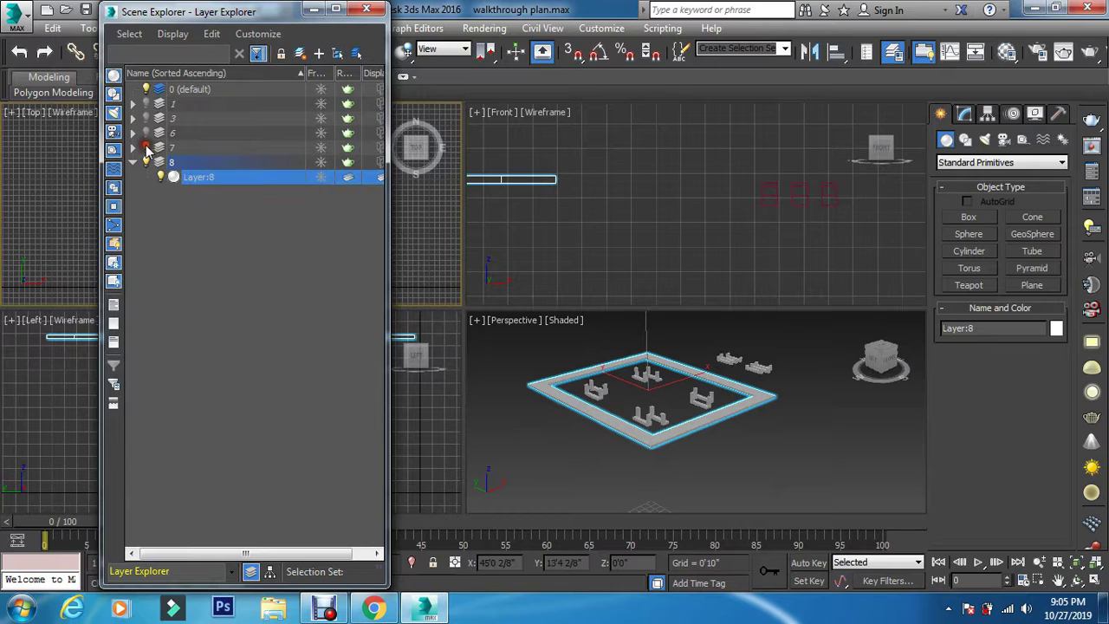
pyautogui.click(145, 132)
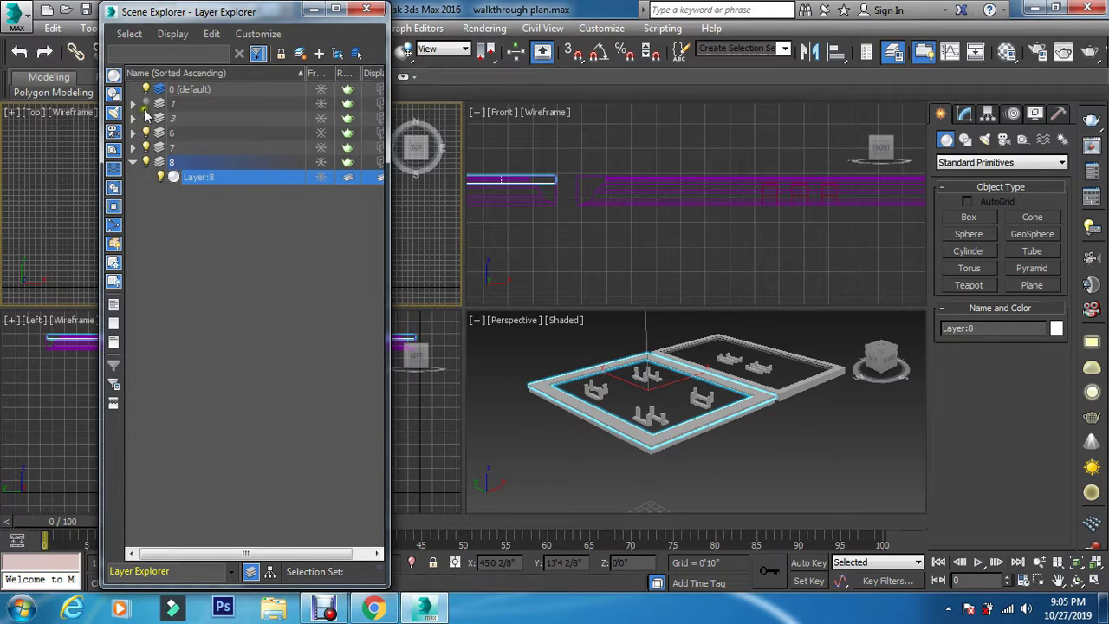
pyautogui.click(146, 118)
pyautogui.click(145, 104)
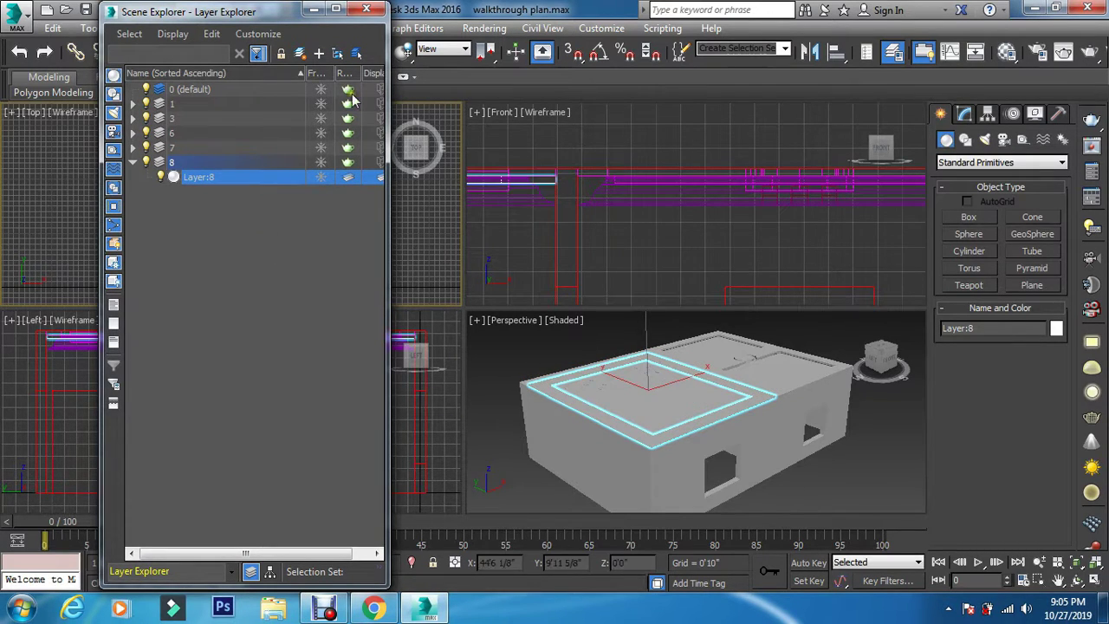
pyautogui.click(366, 10)
pyautogui.click(522, 351)
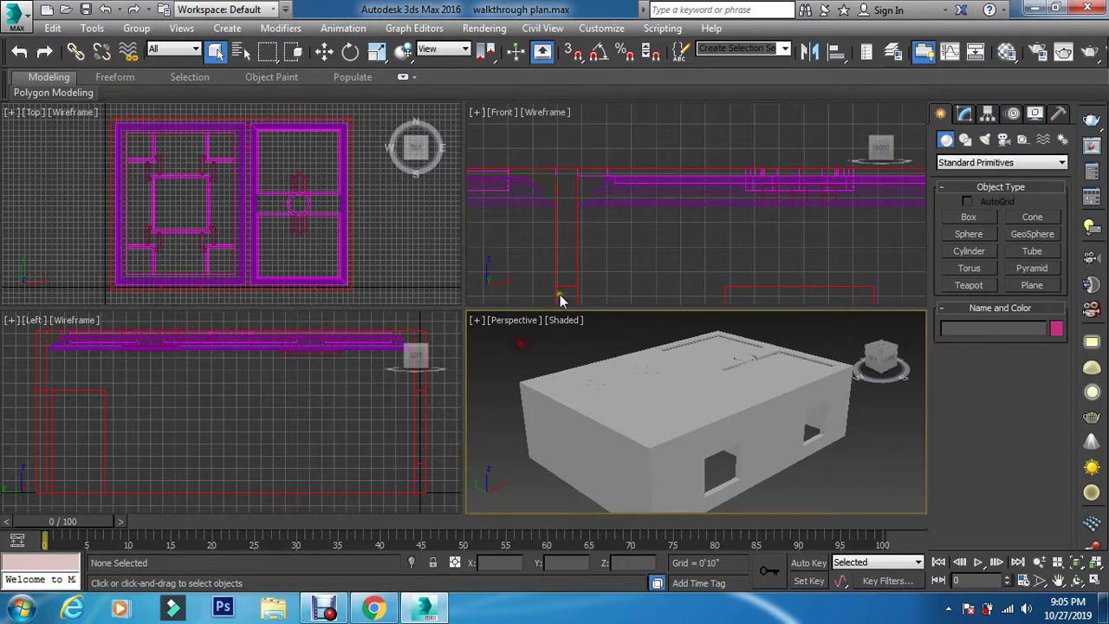
# - Fit the whole building model in each of the Front, Top, Left and Perspective viewports
pyautogui.click(632, 240)
pyautogui.press('z')
pyautogui.click(395, 223)
pyautogui.press('z')
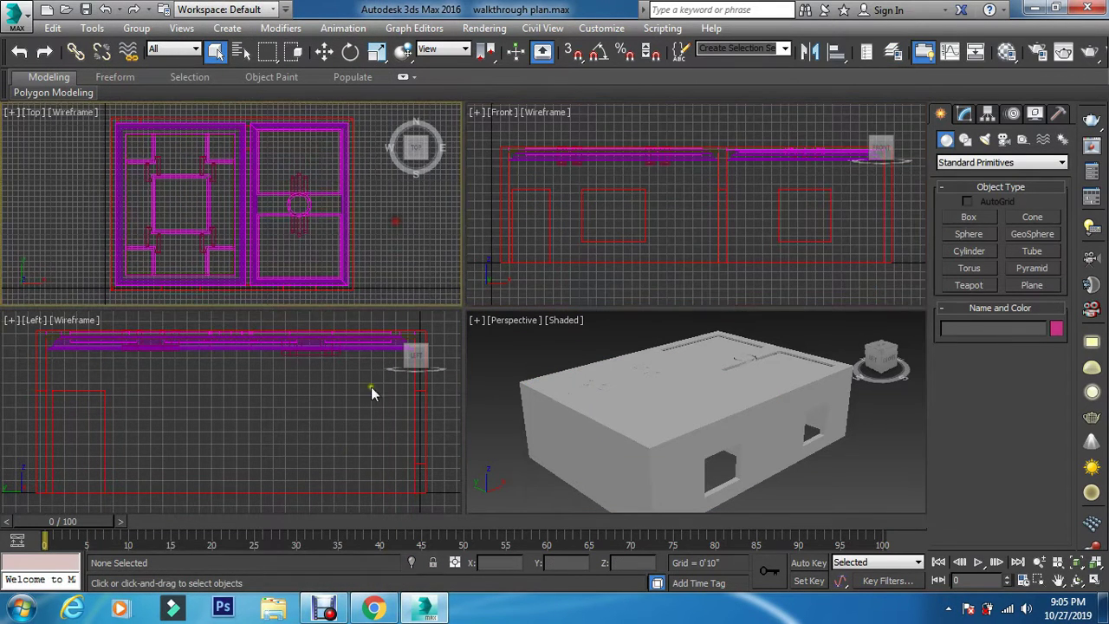
pyautogui.click(348, 453)
pyautogui.press('z')
pyautogui.click(484, 450)
pyautogui.press('z')
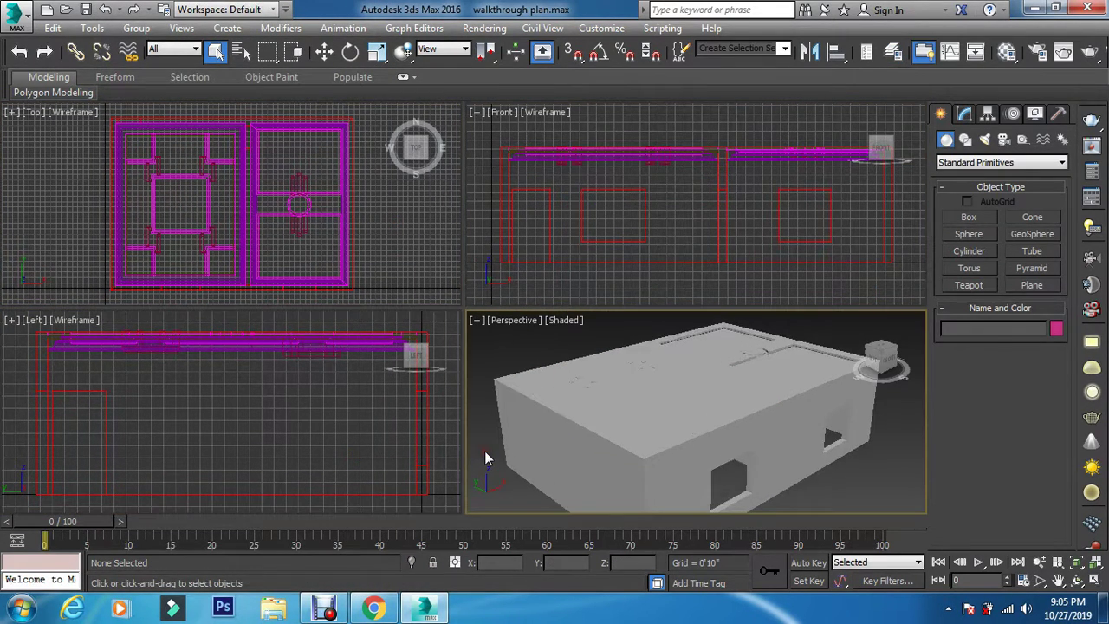